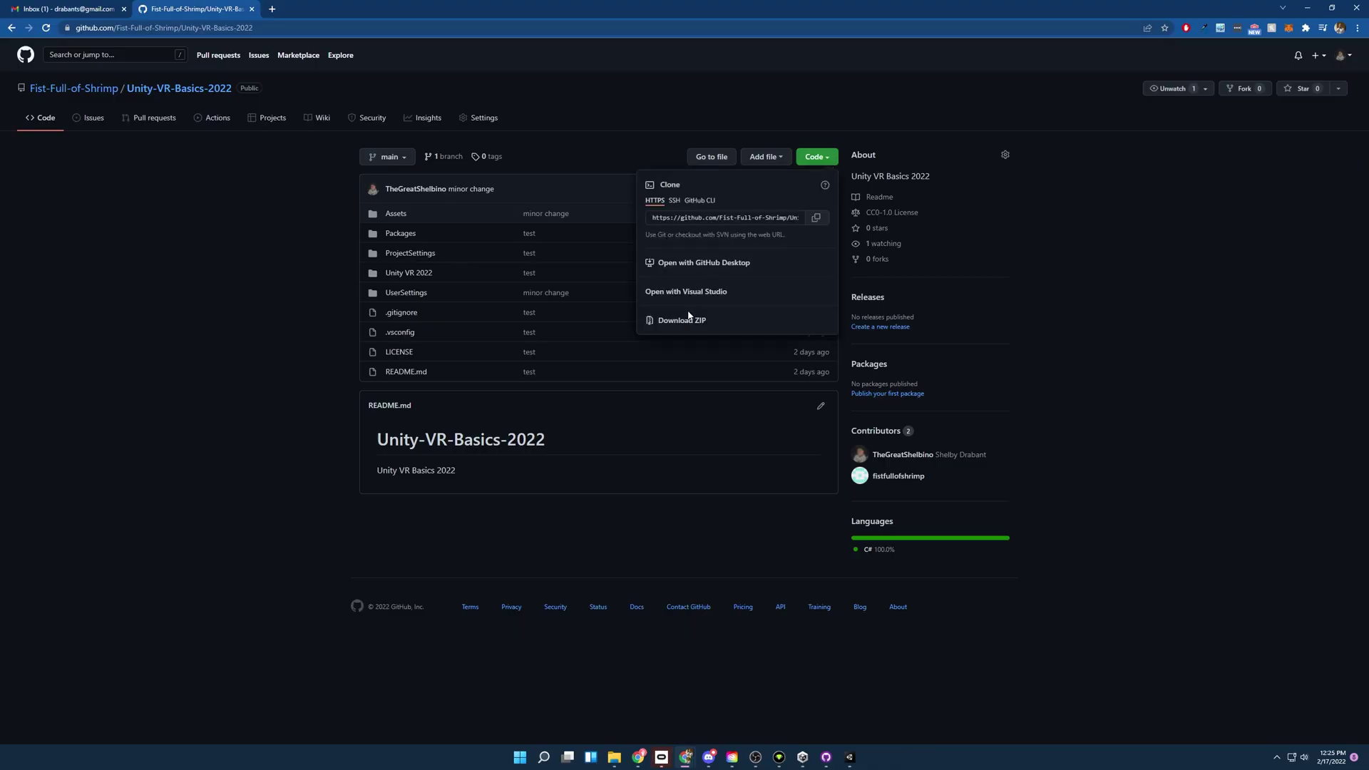
- Download the Unity-VR-Basics-2022 repository as a ZIP and copy its Unity-VR-Basics-2022-main folder out to the desktop
{"action": "left_click", "coordinate": [688, 318]}
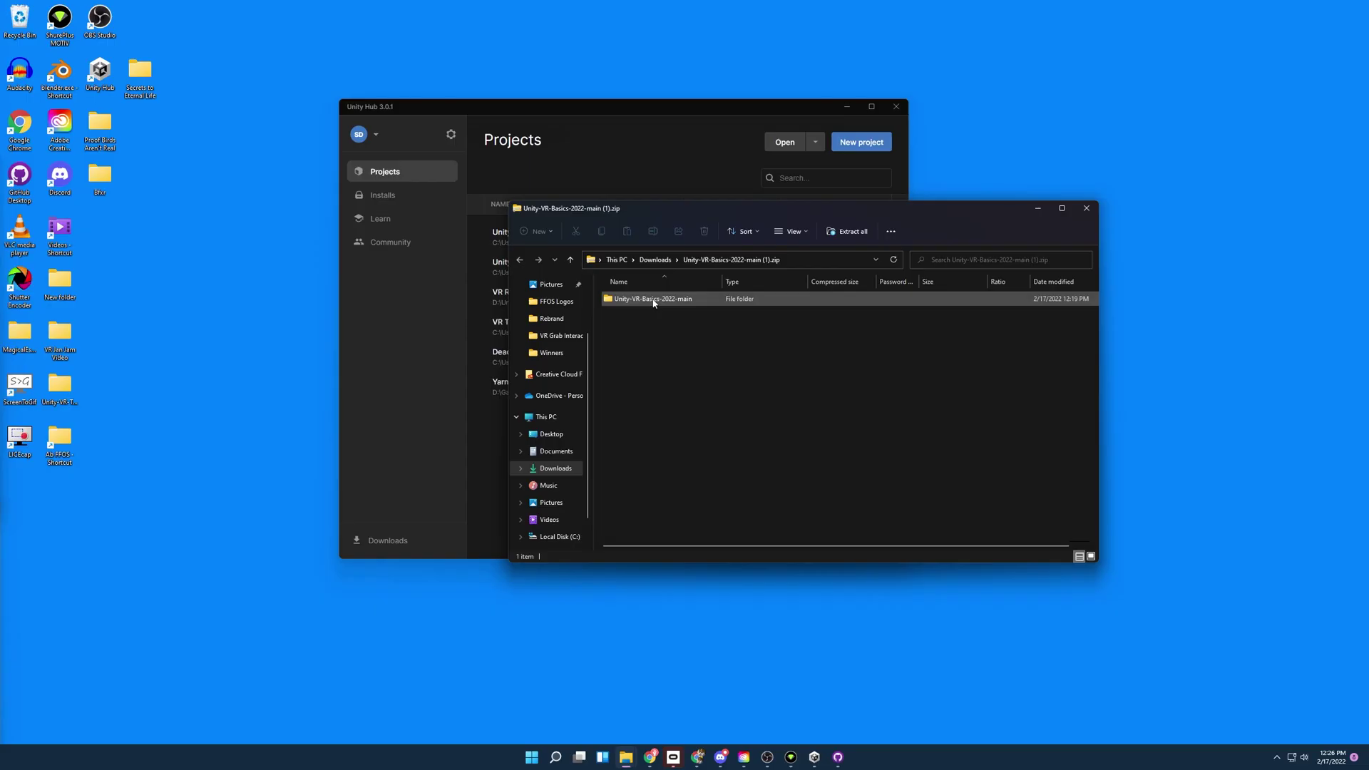
{"action": "left_click", "coordinate": [654, 301]}
{"action": "left_click_drag", "start_coordinate": [654, 302], "coordinate": [125, 258]}
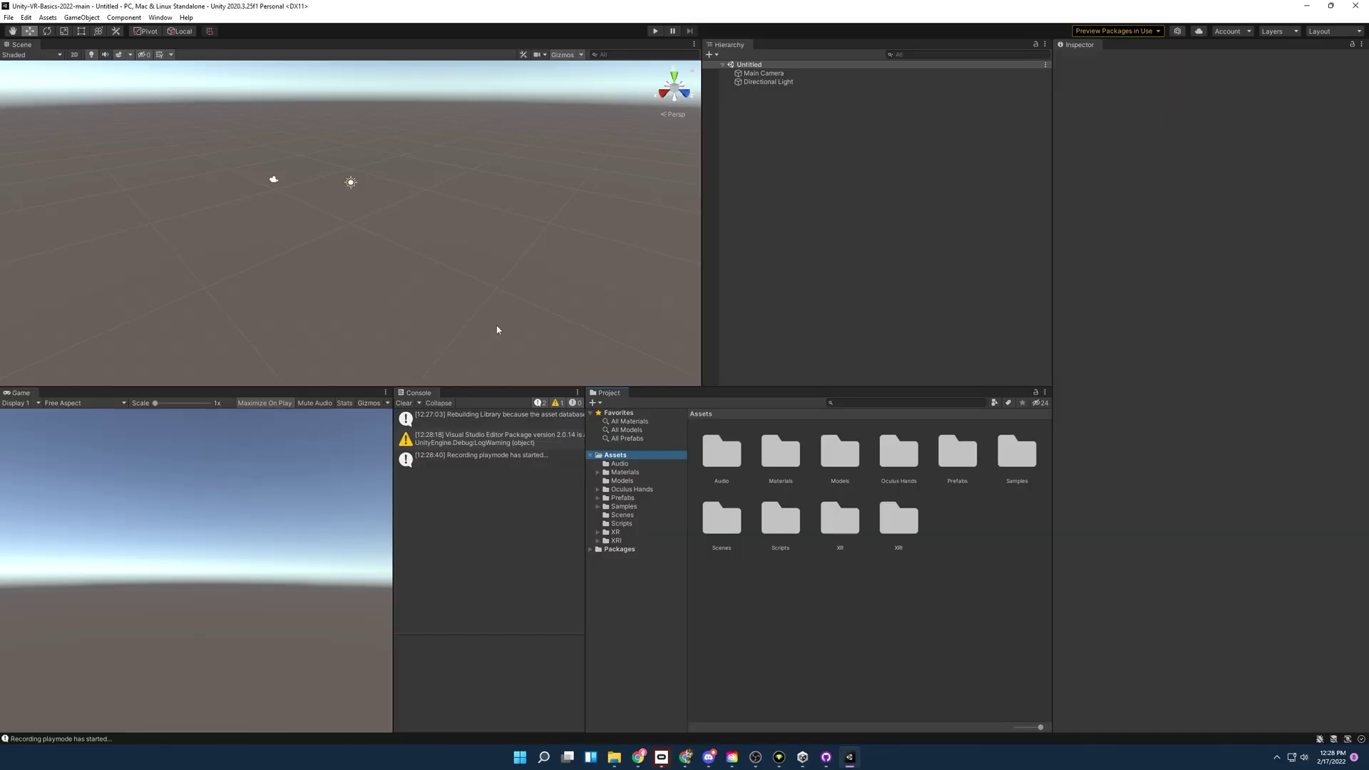
- Open the grab interactables scene from the Scenes folder of the Unity project
{"action": "left_click", "coordinate": [618, 516]}
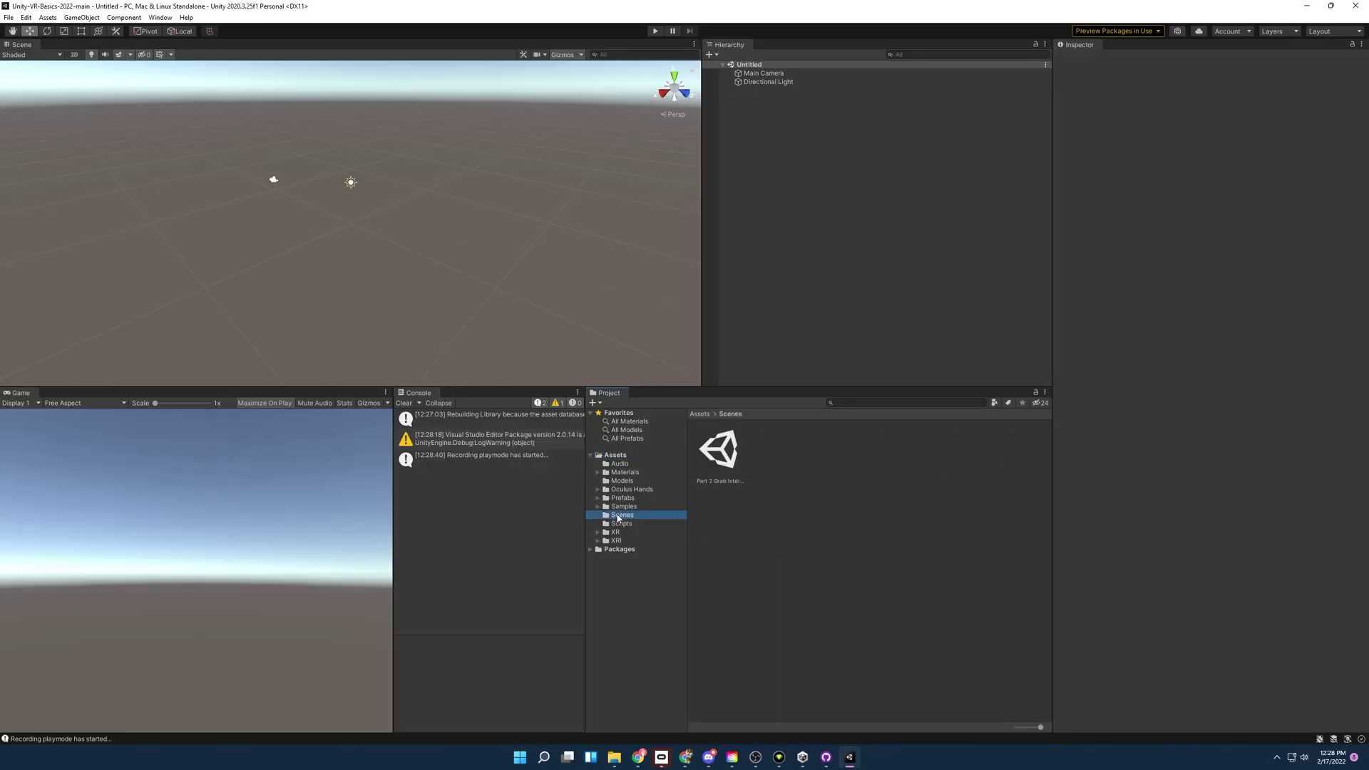
{"action": "double_click", "coordinate": [711, 457]}
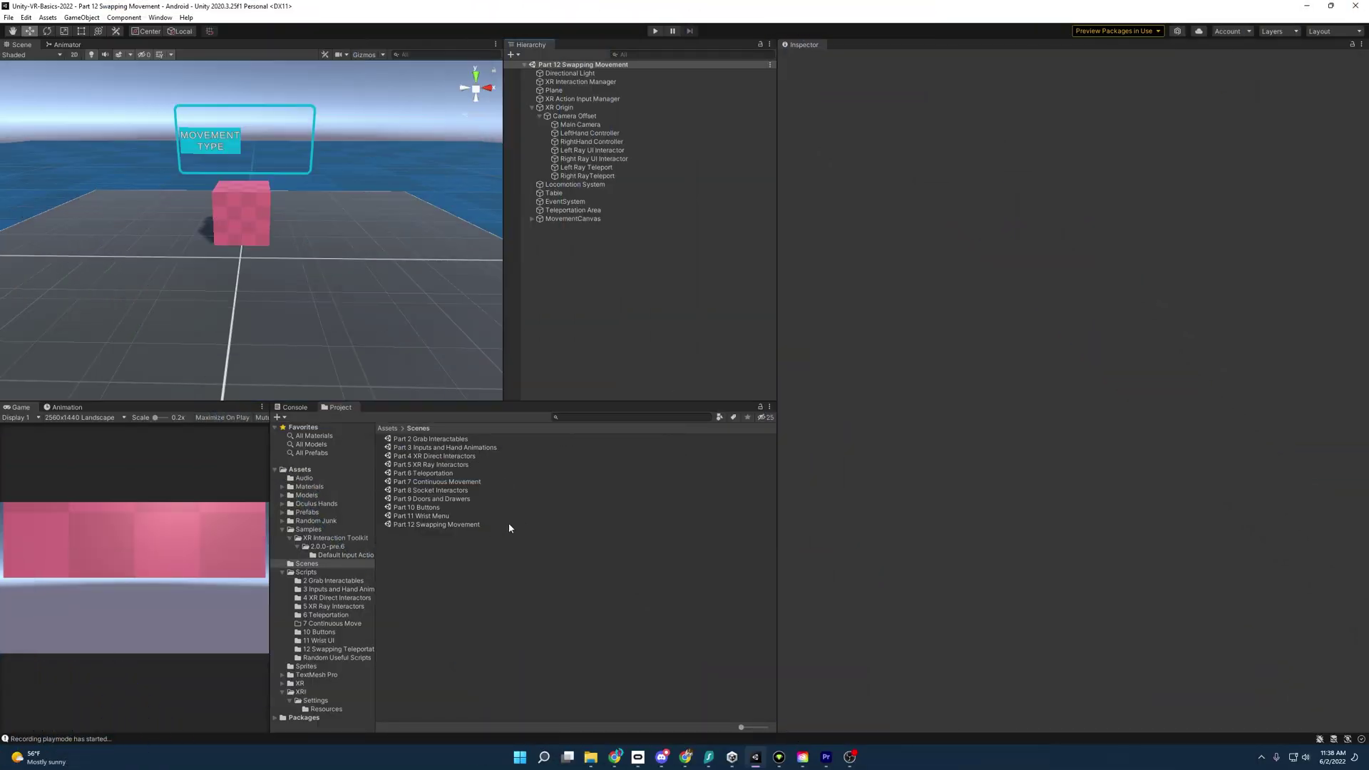
- Examine the Teleportation Area, the ray teleport and ray UI interactor objects, and the Locomotion System in the Part 12 Swapping Movement scene
{"action": "left_click", "coordinate": [470, 525]}
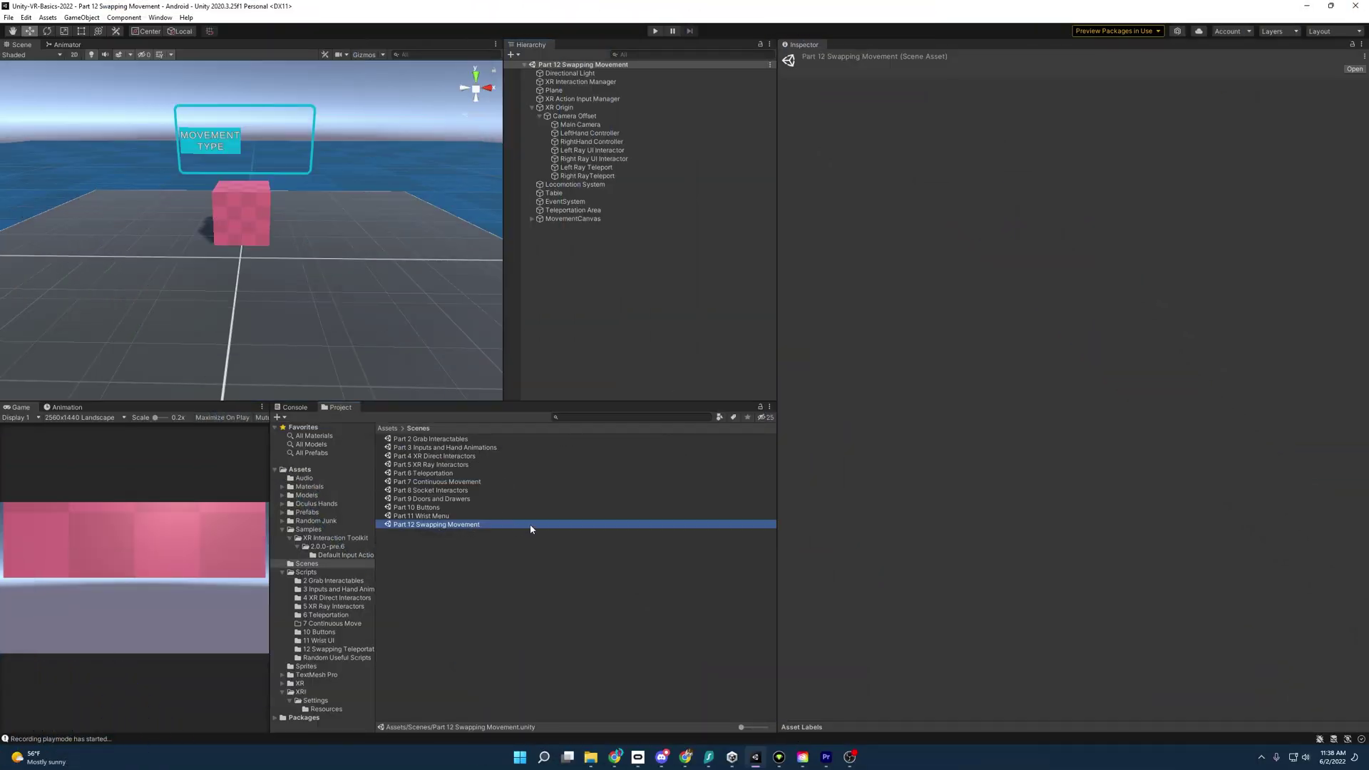
{"action": "right_click_drag", "start_coordinate": [357, 171], "coordinate": [382, 207]}
{"action": "left_click", "coordinate": [383, 207]}
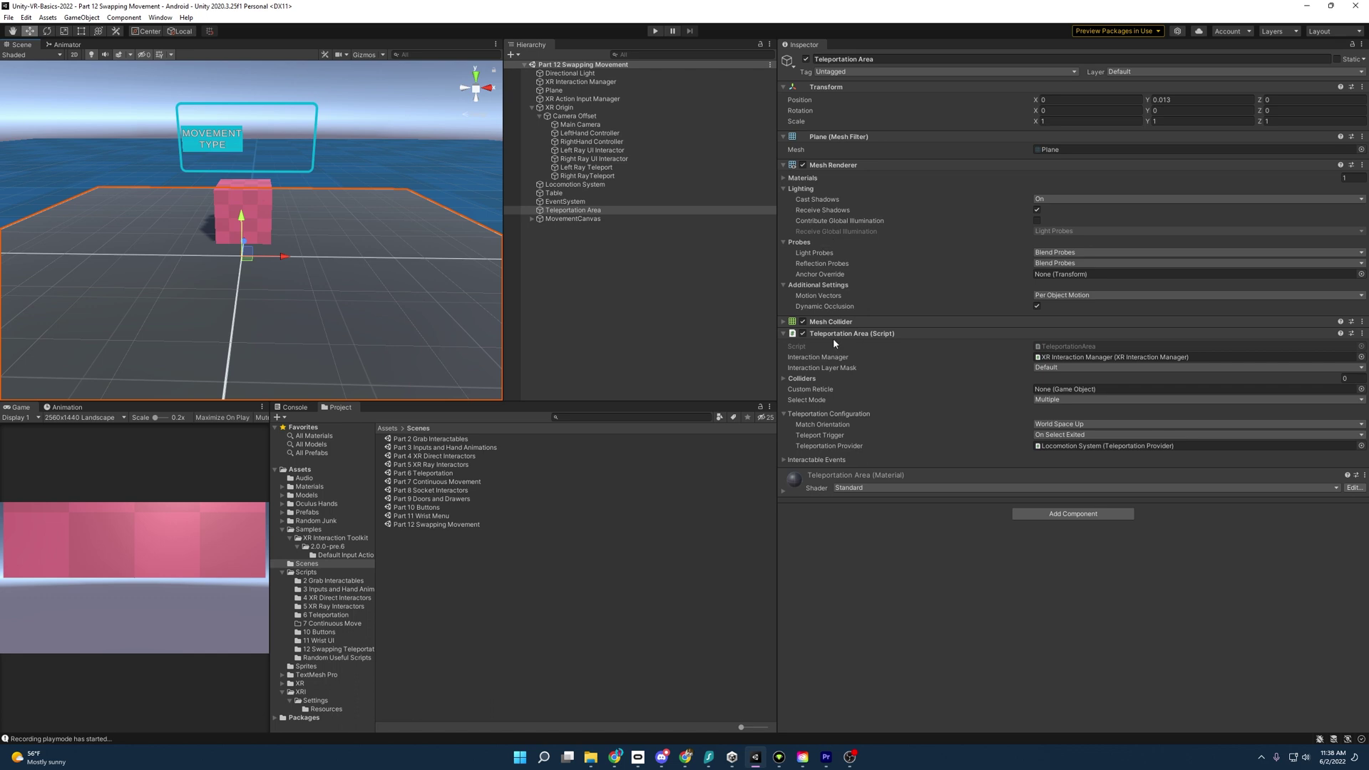
{"action": "left_click", "coordinate": [640, 175]}
{"action": "left_click", "coordinate": [637, 167]}
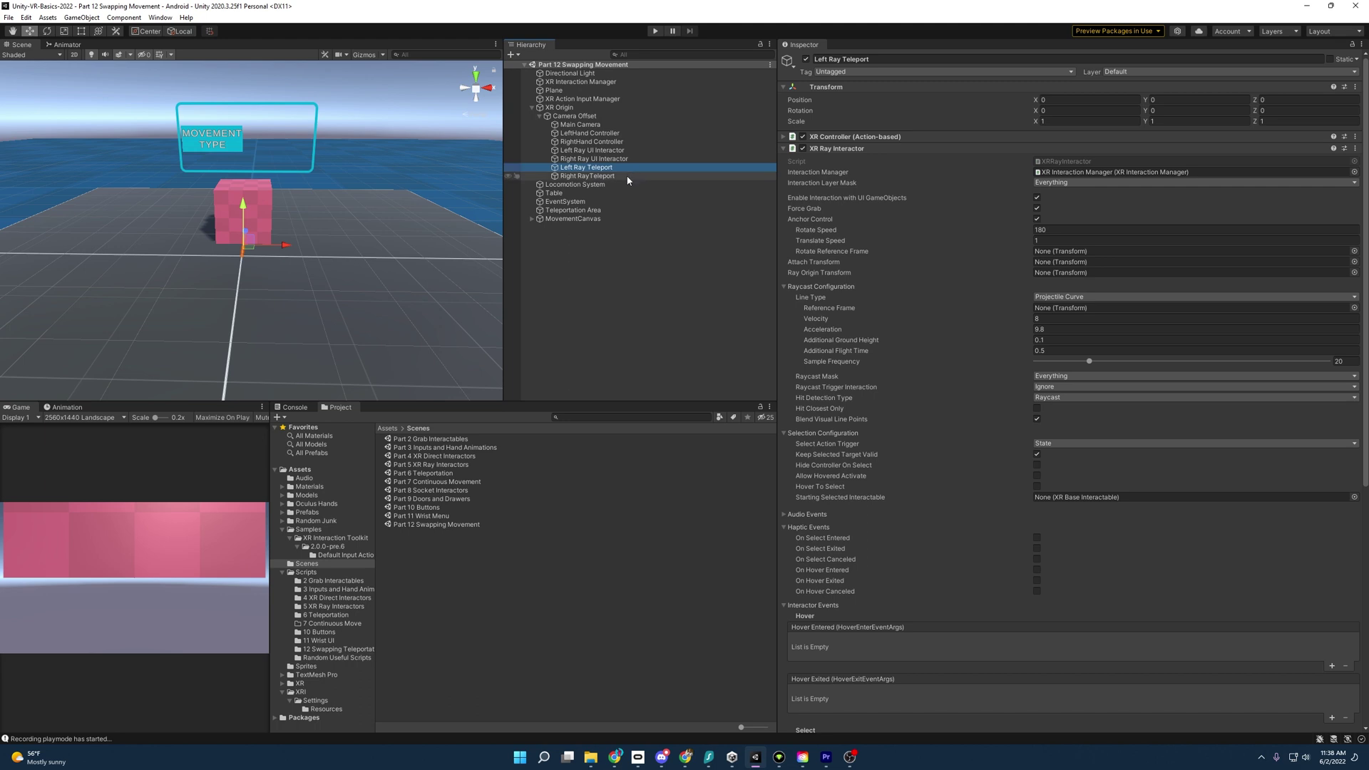
{"action": "left_click", "coordinate": [630, 160]}
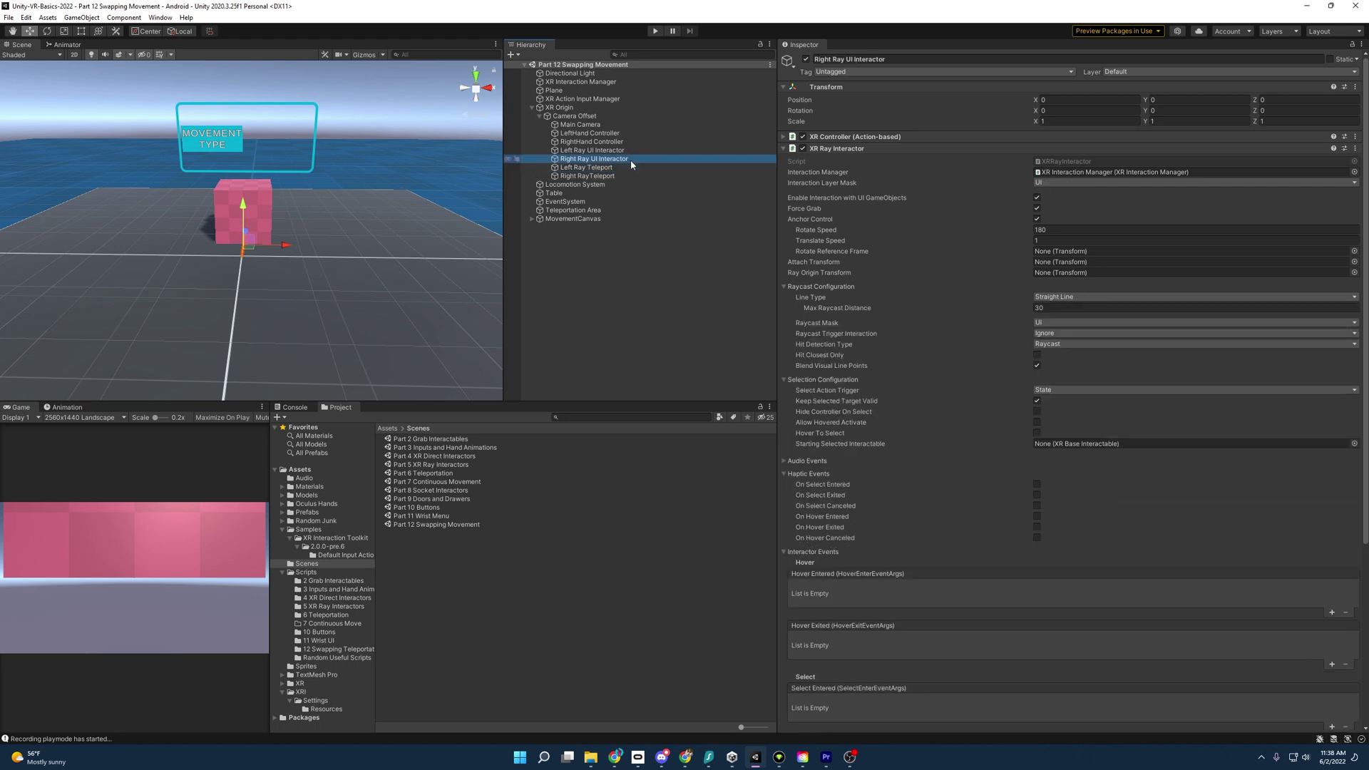
{"action": "left_click", "coordinate": [627, 151]}
{"action": "left_click", "coordinate": [613, 159]}
{"action": "left_click", "coordinate": [570, 185]}
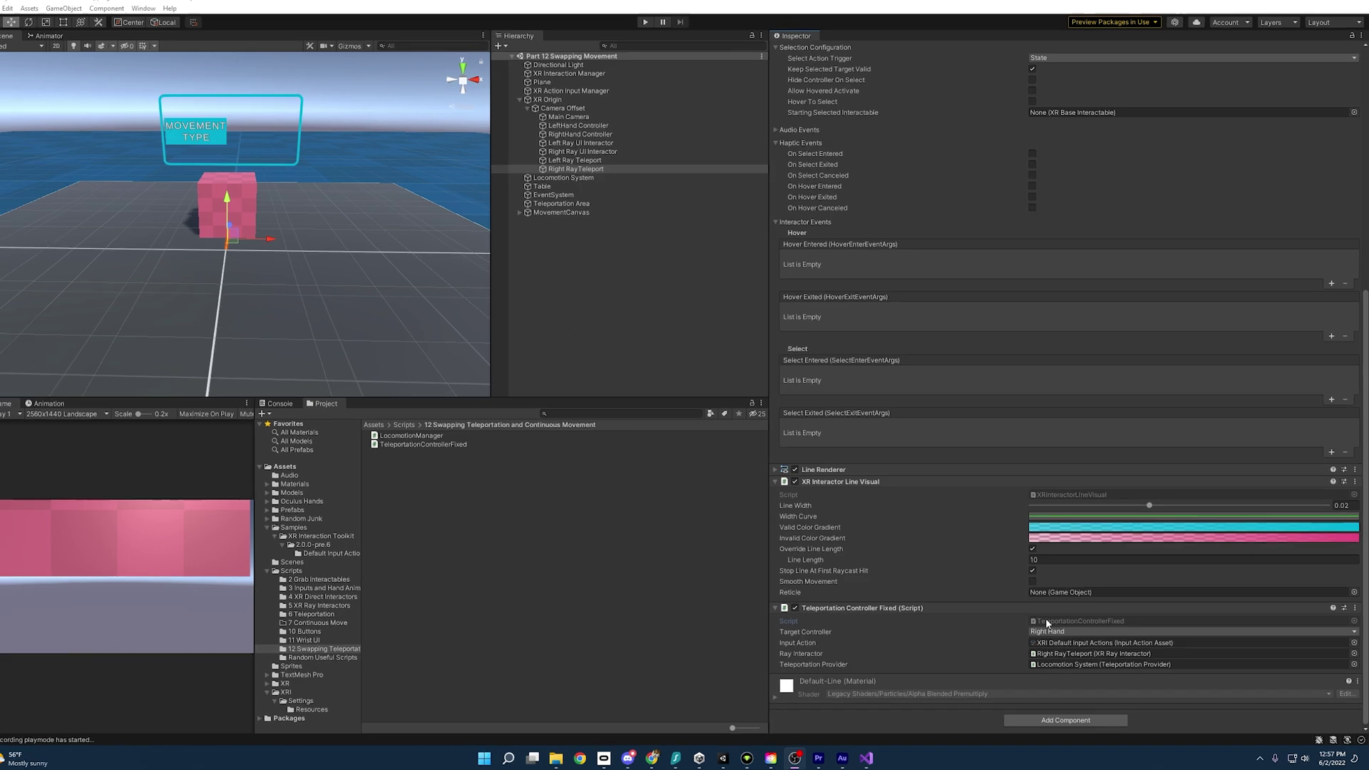
- Open the TeleportationControllerFixed script from the Right RayTeleport object and review its Update function's check for the Teleport tag
{"action": "double_click", "coordinate": [1047, 624]}
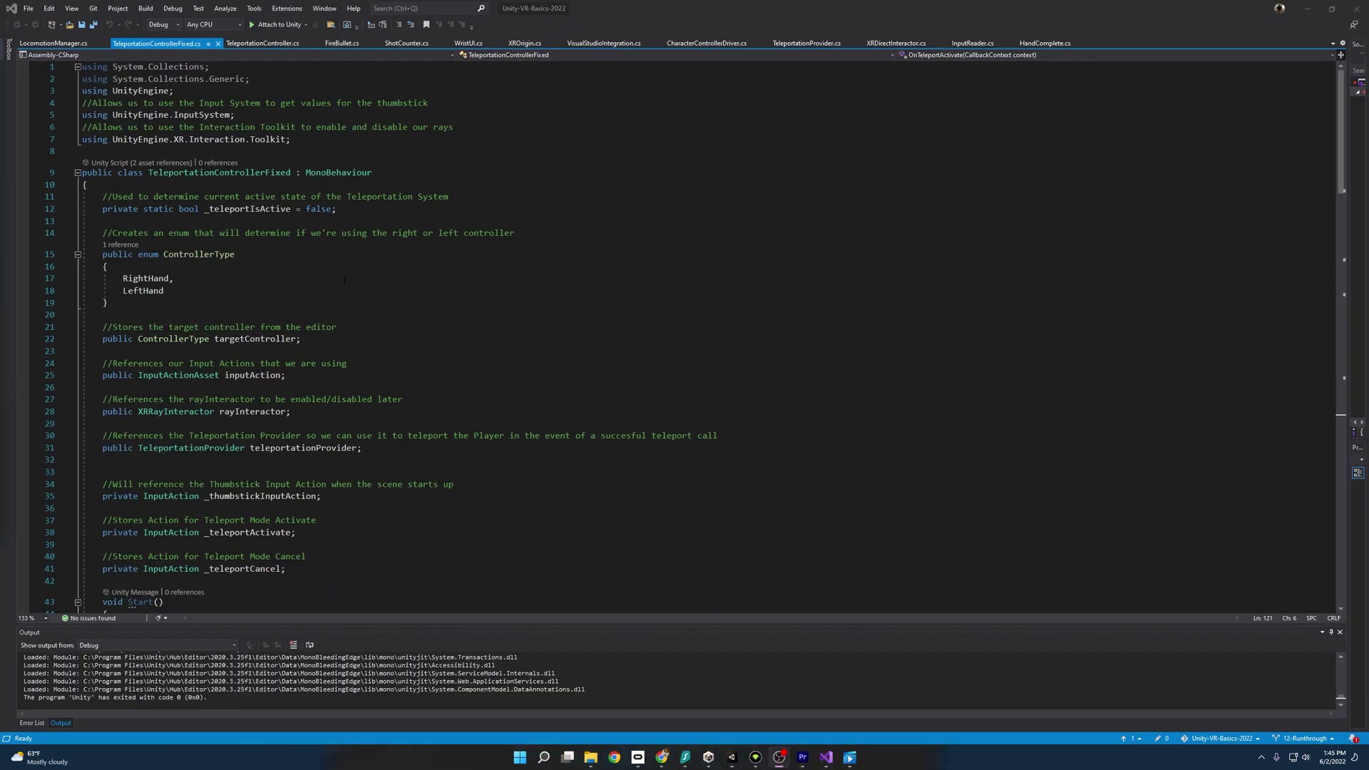
{"action": "scroll", "coordinate": [341, 279], "scroll_direction": "down", "scroll_amount": 20}
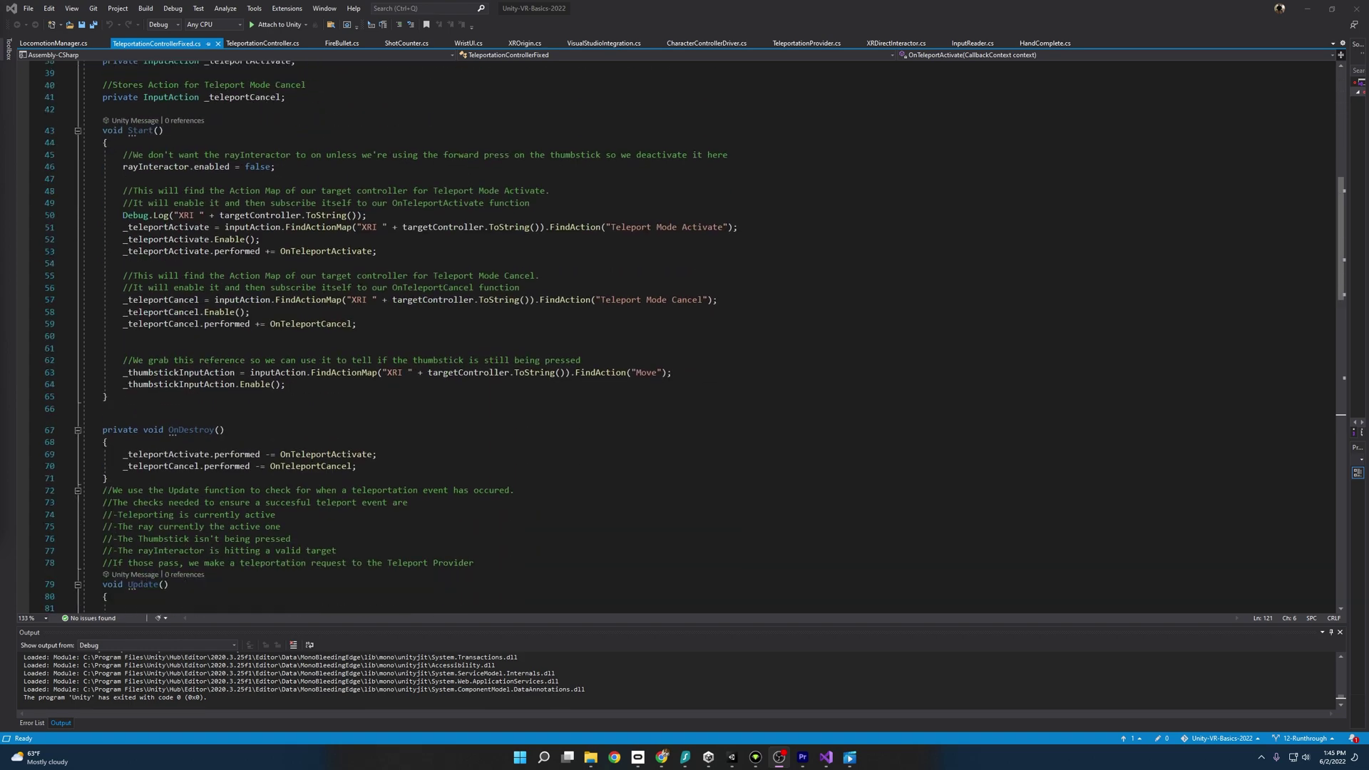
{"action": "scroll", "coordinate": [361, 324], "scroll_direction": "down", "scroll_amount": 5}
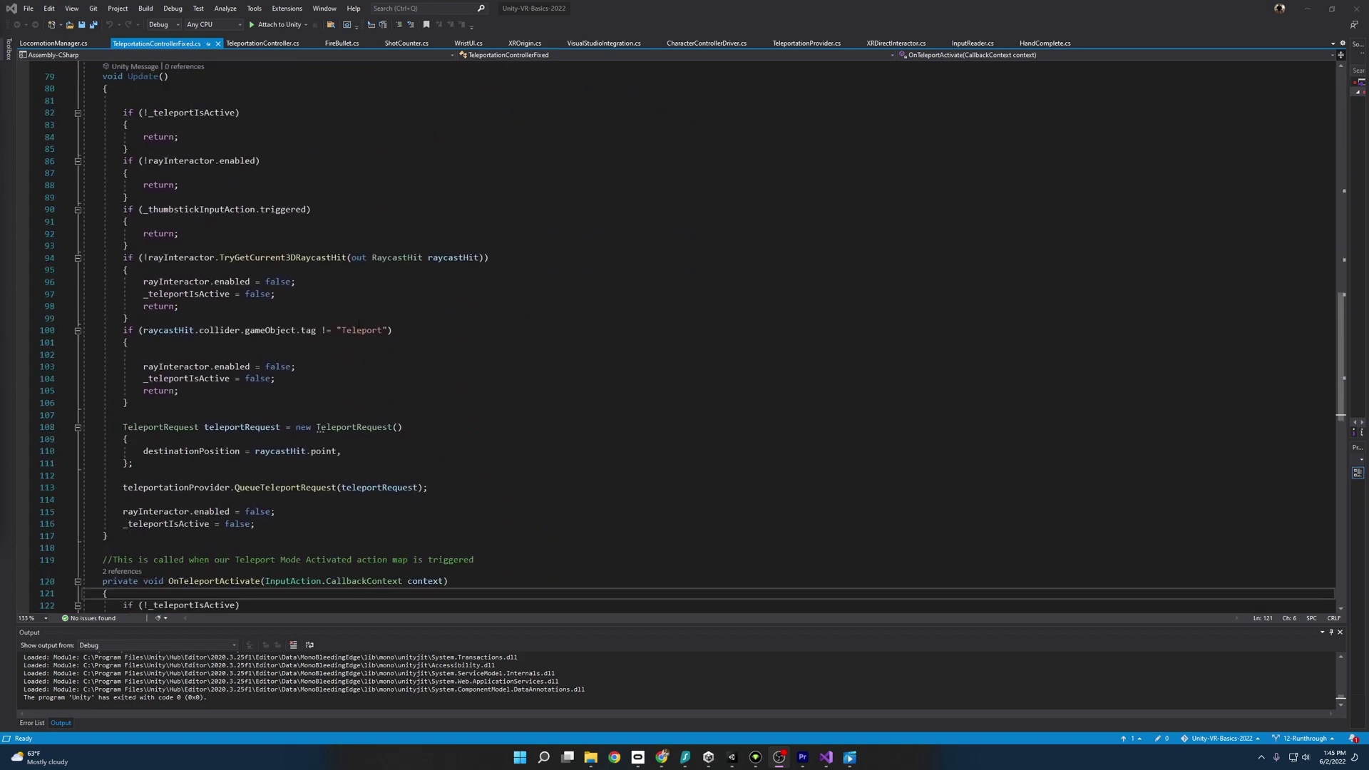
{"action": "scroll", "coordinate": [299, 312], "scroll_direction": "up", "scroll_amount": 1}
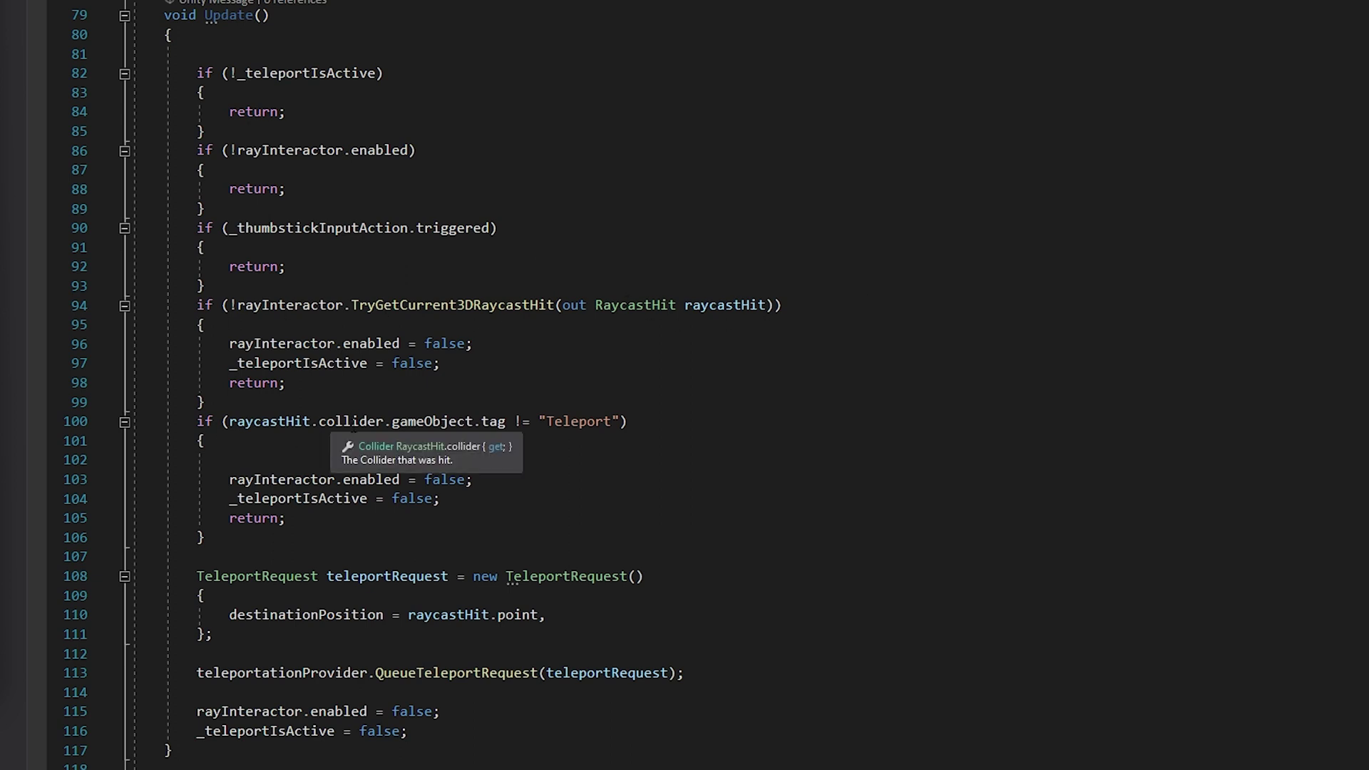
{"action": "mouse_move", "coordinate": [494, 424]}
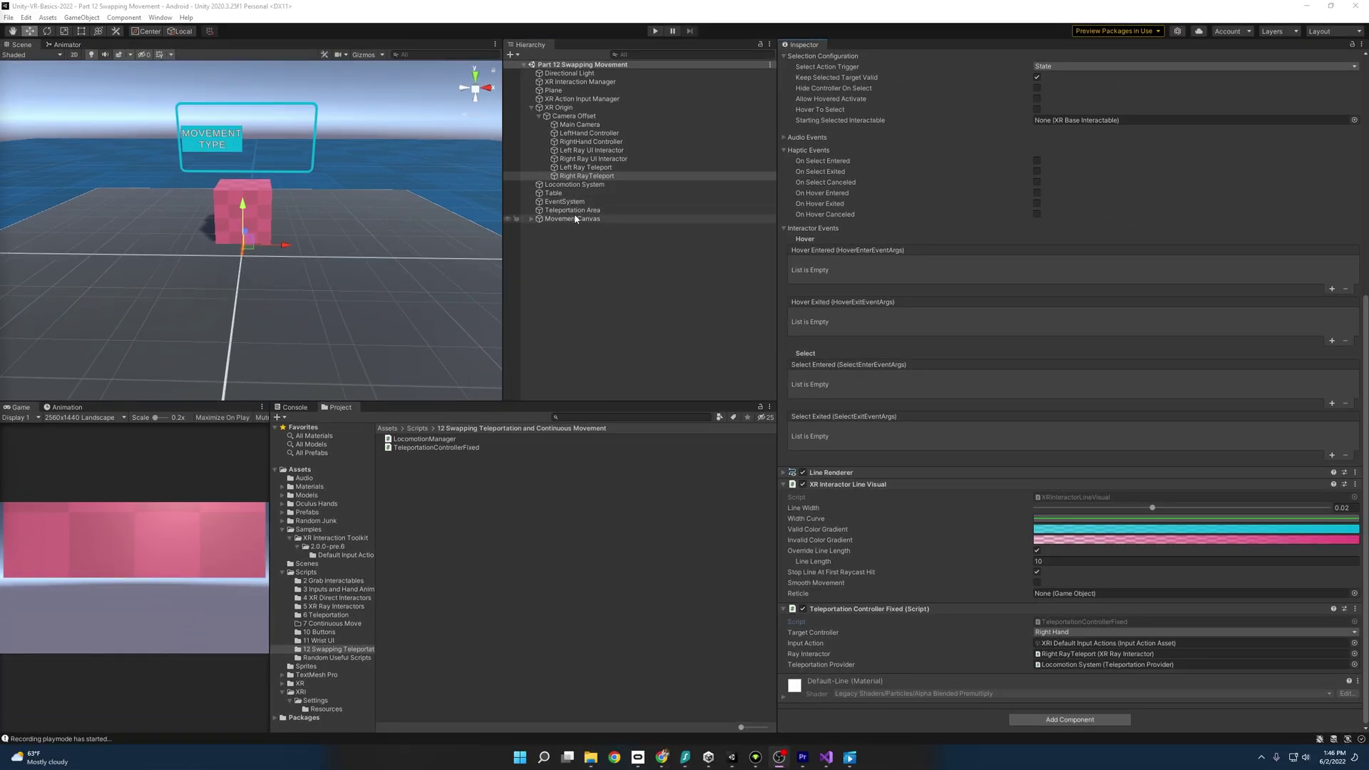
- Tag the Teleportation Area object as Teleport
{"action": "left_click", "coordinate": [575, 211]}
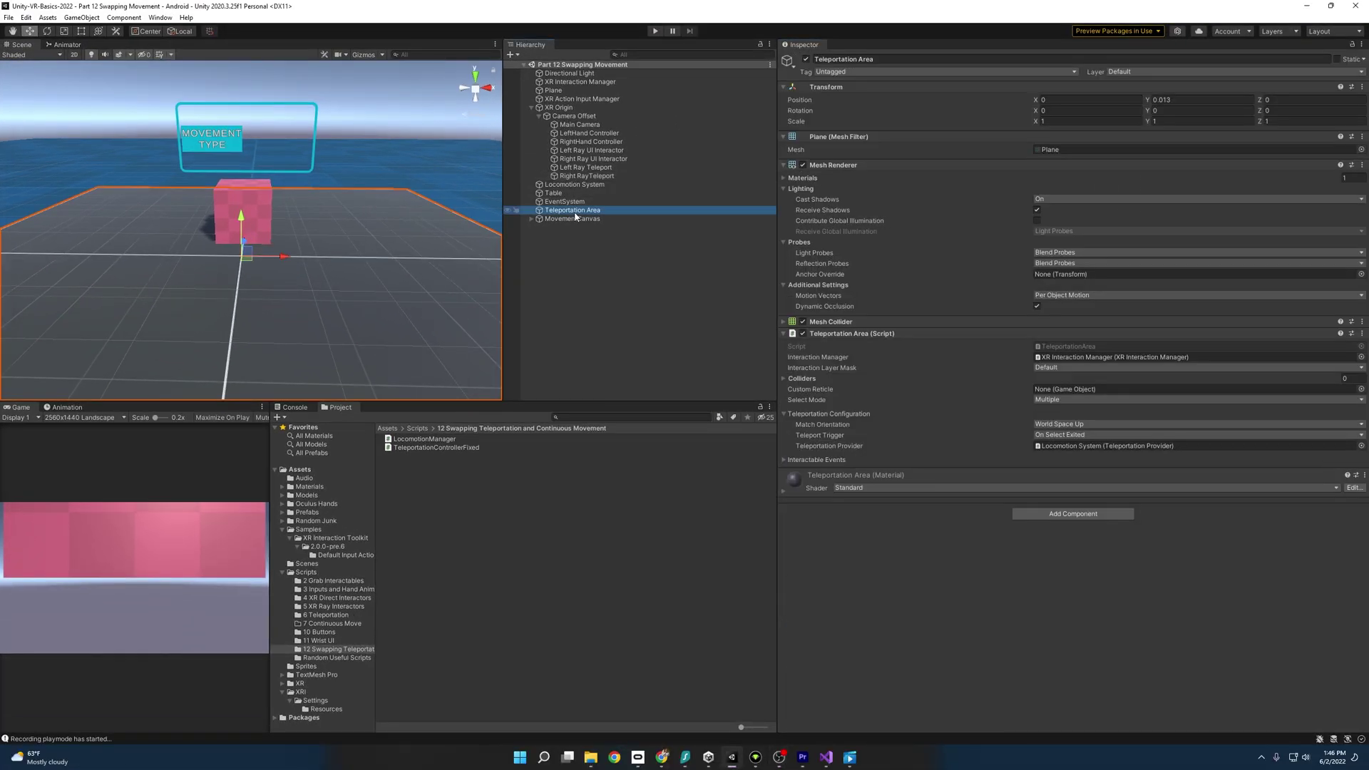
{"action": "left_click", "coordinate": [878, 70]}
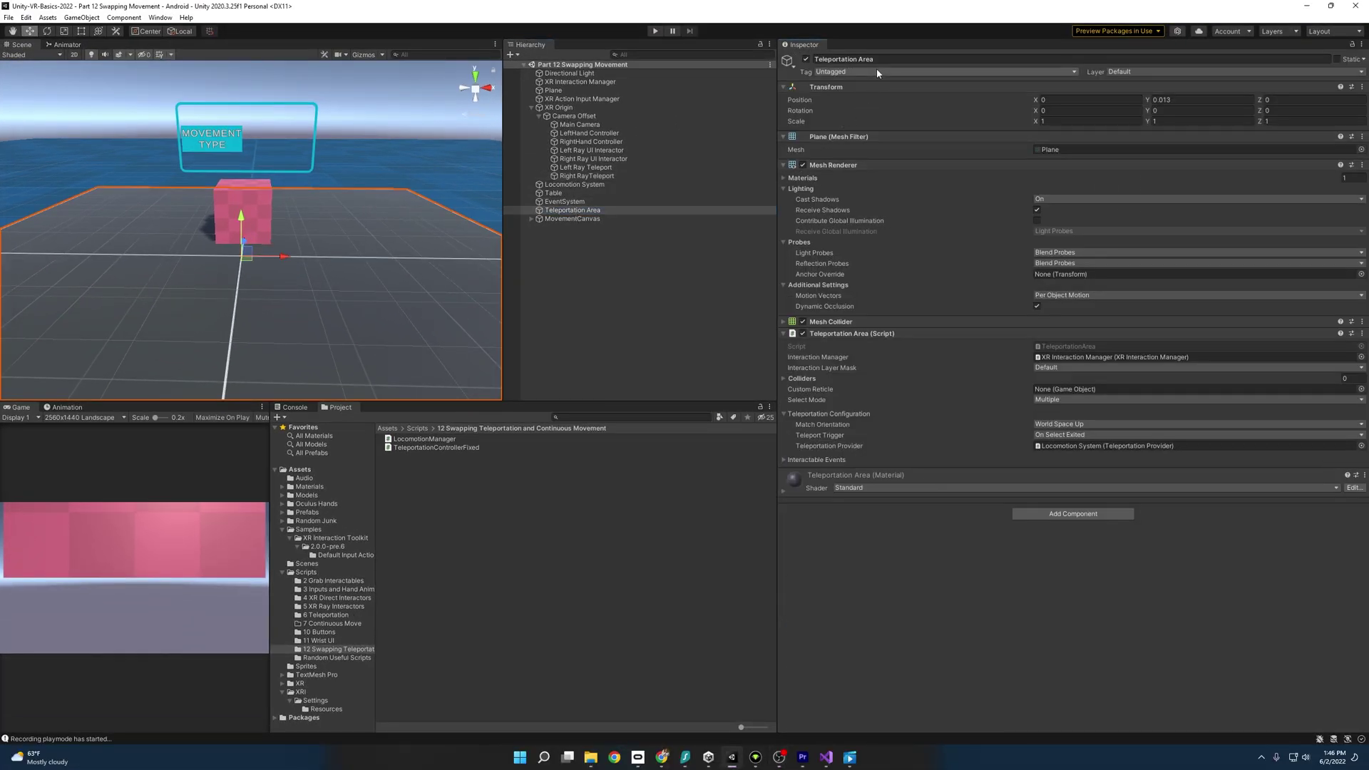
{"action": "left_click", "coordinate": [846, 178]}
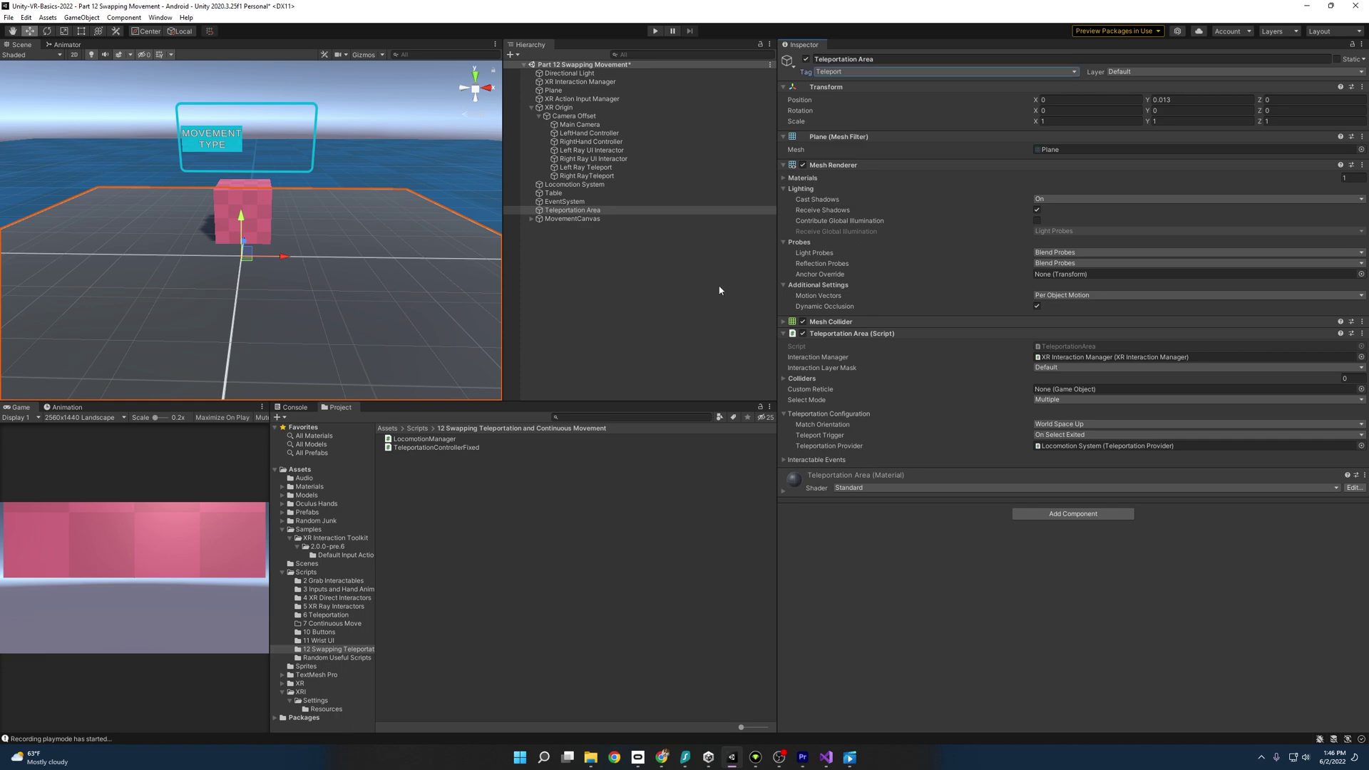
{"action": "left_click", "coordinate": [718, 291]}
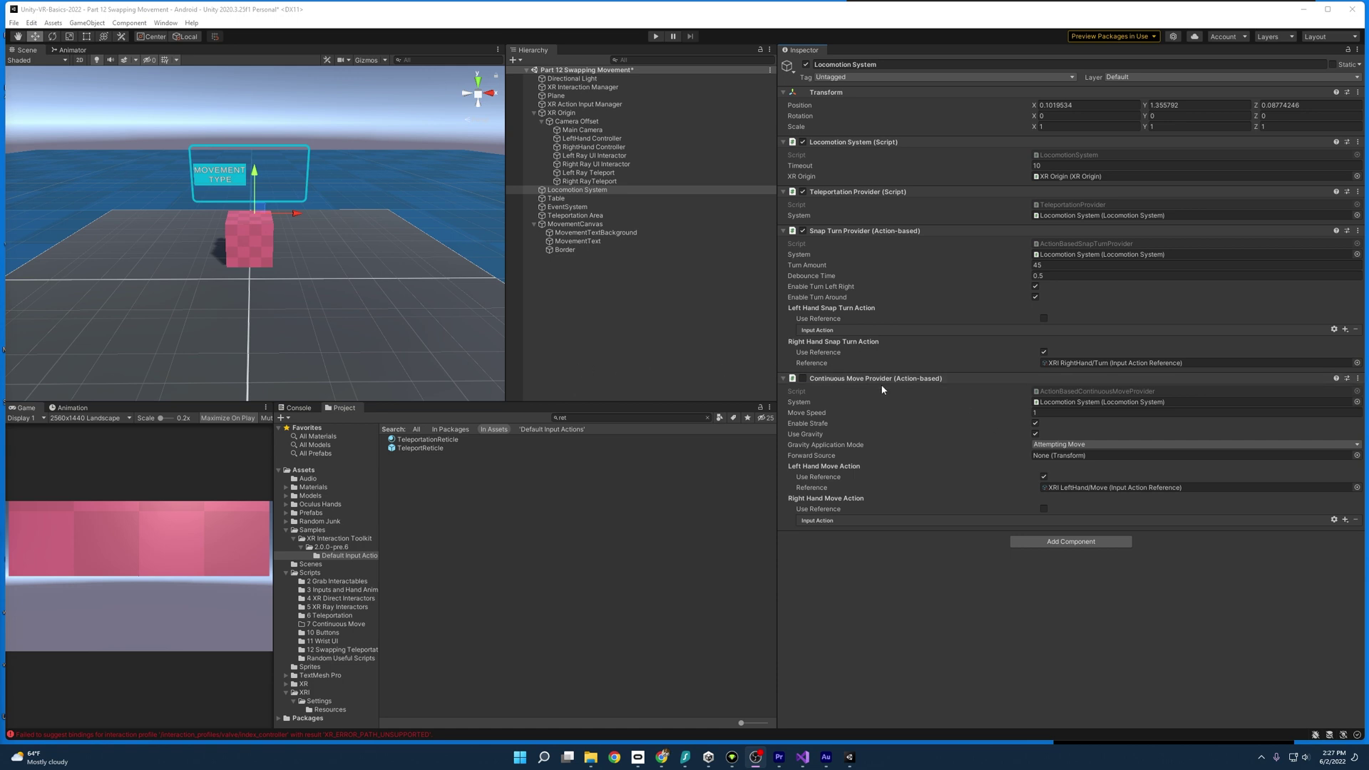
- Add a Dropdown - TextMeshPro element as a child of MovementCanvas
{"action": "left_click", "coordinate": [307, 156]}
{"action": "left_click_drag", "start_coordinate": [310, 146], "coordinate": [302, 112], "text": "alt"}
{"action": "scroll", "coordinate": [301, 114], "scroll_direction": "up", "scroll_amount": 3}
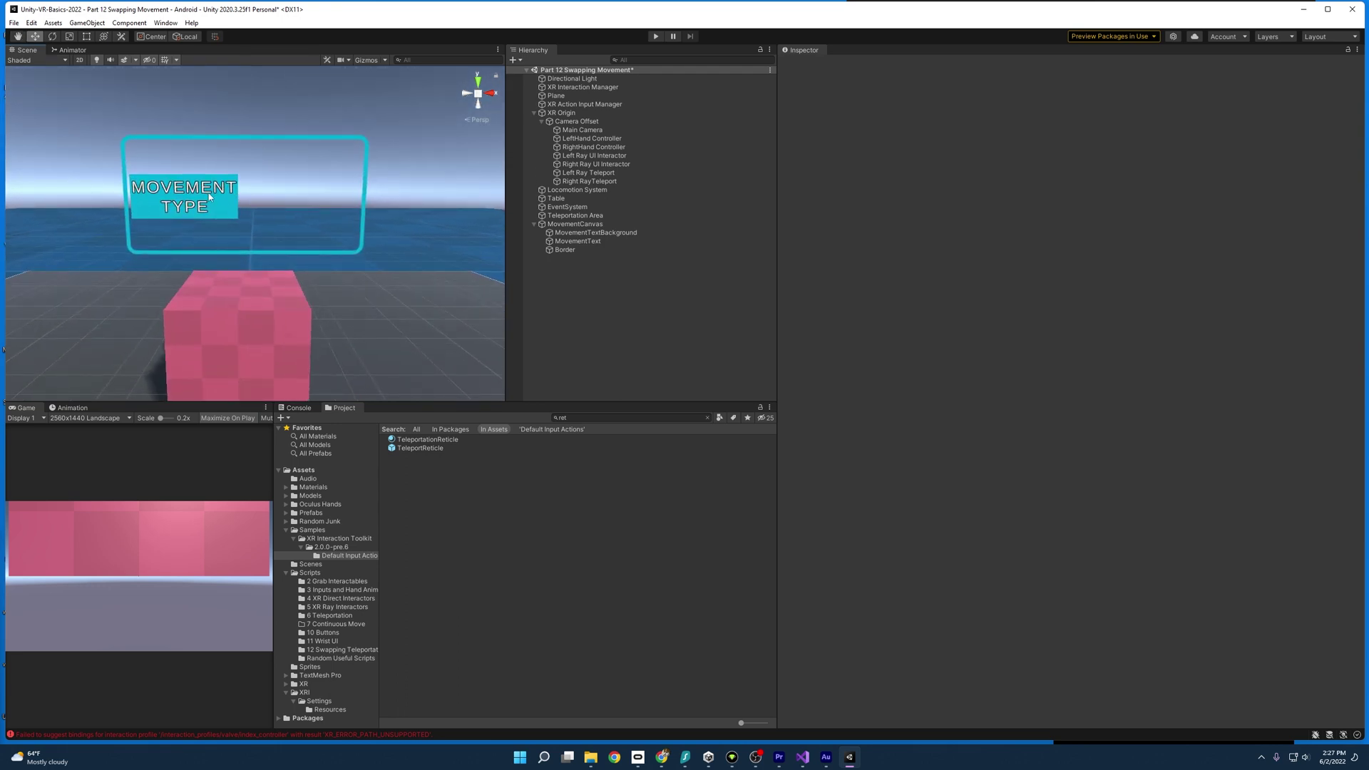
{"action": "left_click", "coordinate": [575, 224]}
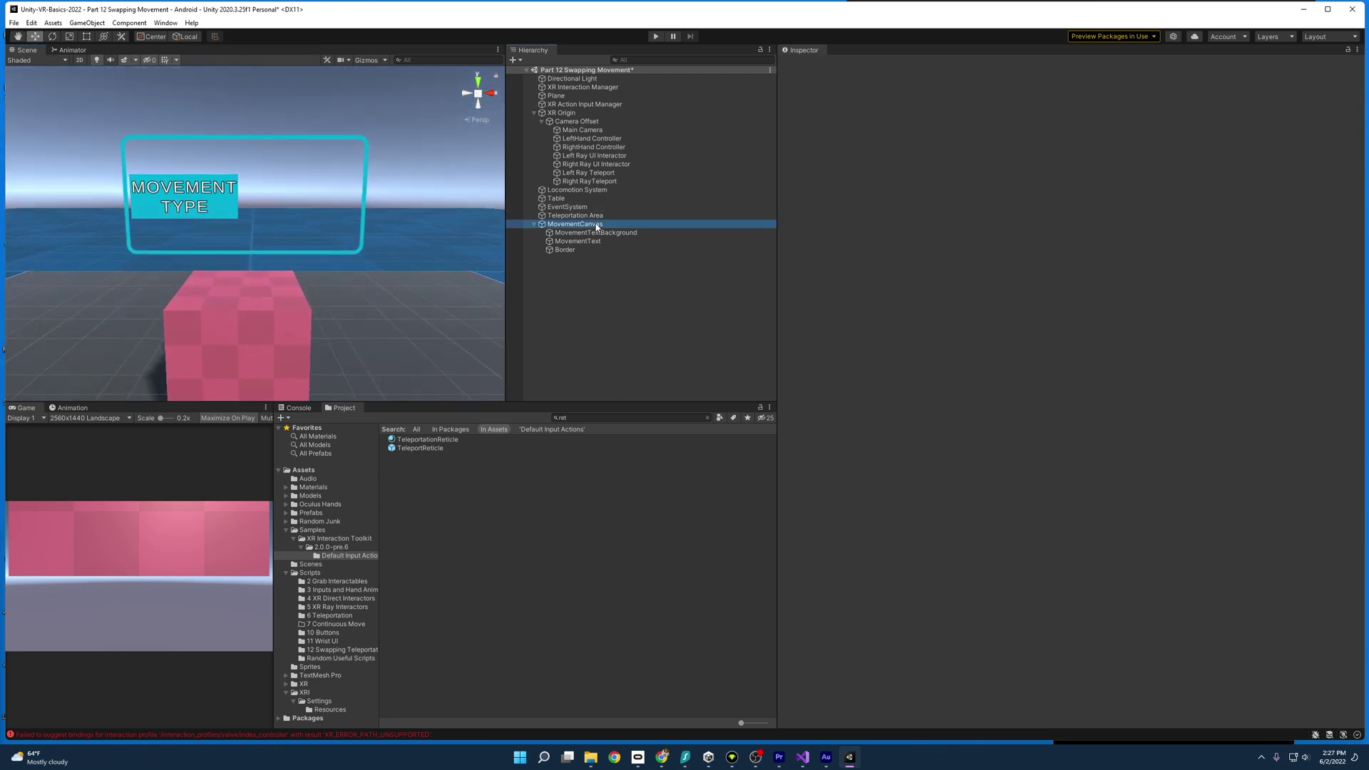
{"action": "right_click", "coordinate": [575, 224]}
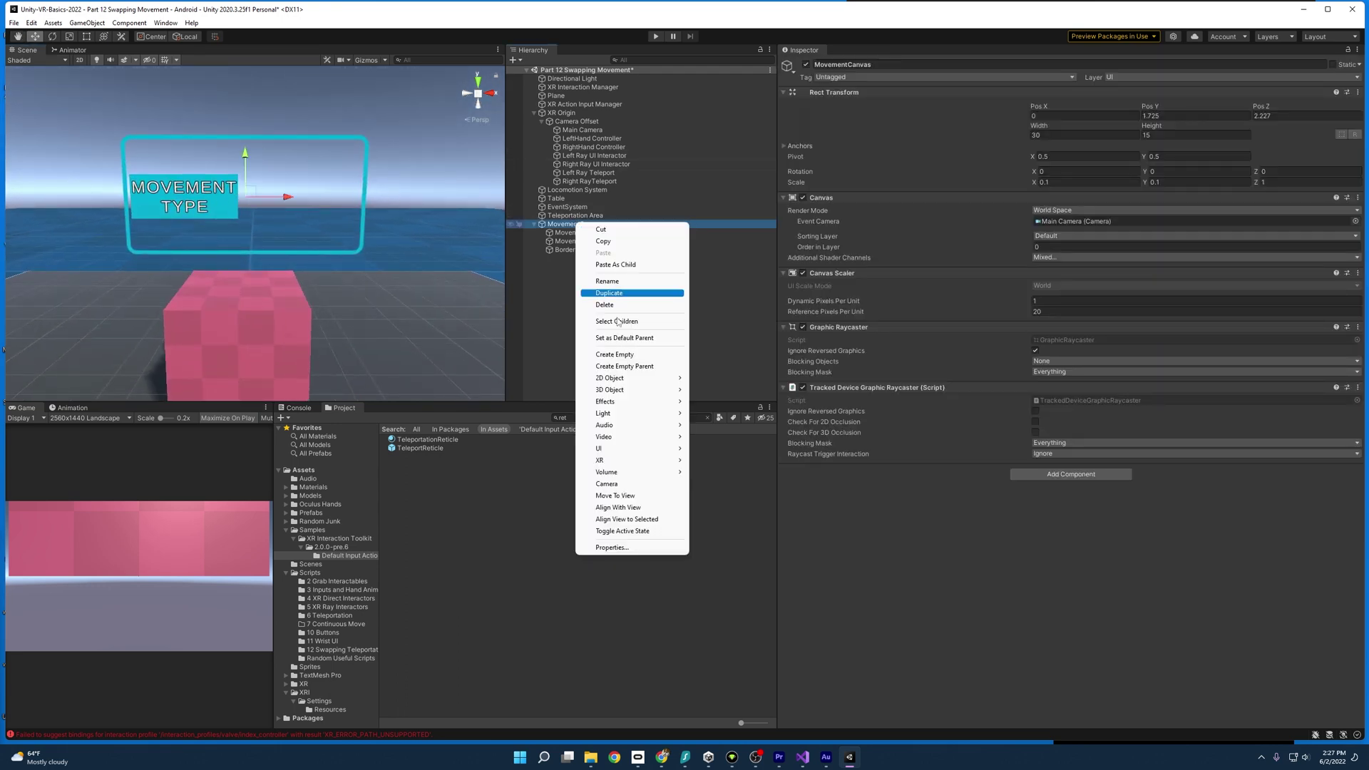
{"action": "mouse_move", "coordinate": [640, 449]}
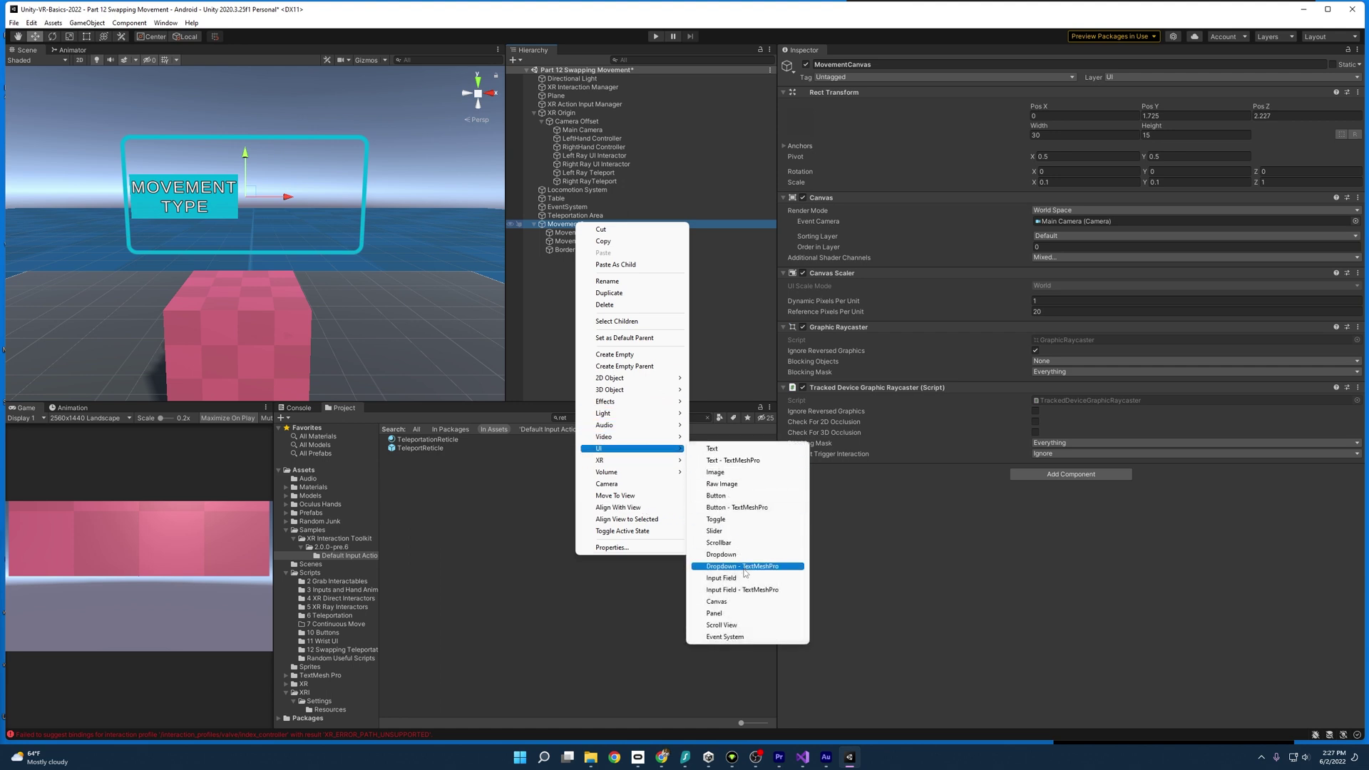
{"action": "left_click", "coordinate": [742, 568]}
- Anchor the dropdown with the right-stretch preset, including pivot and position, and set its Pos X to -2
{"action": "scroll", "coordinate": [360, 215], "scroll_direction": "up", "scroll_amount": 5}
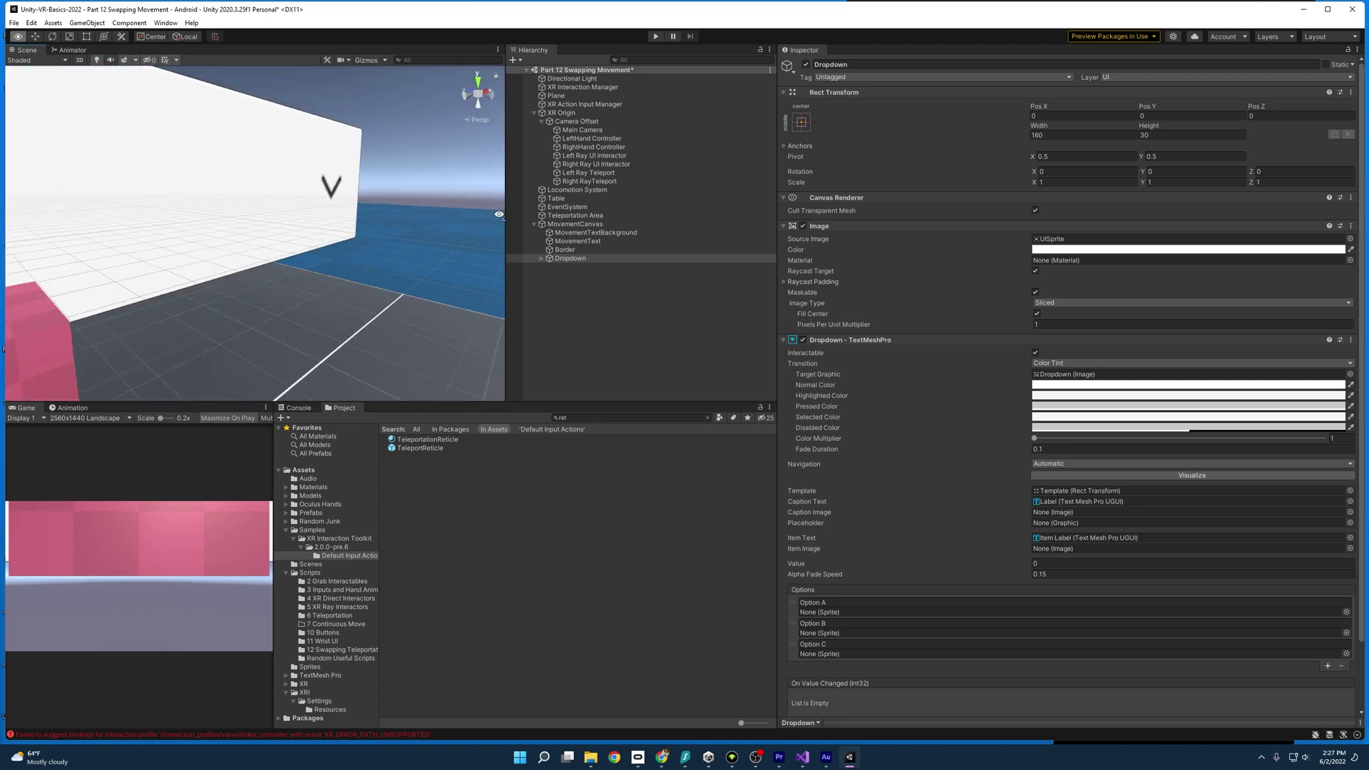
{"action": "scroll", "coordinate": [306, 224], "scroll_direction": "down", "scroll_amount": 5}
{"action": "left_click_drag", "start_coordinate": [164, 216], "coordinate": [187, 221], "text": "alt"}
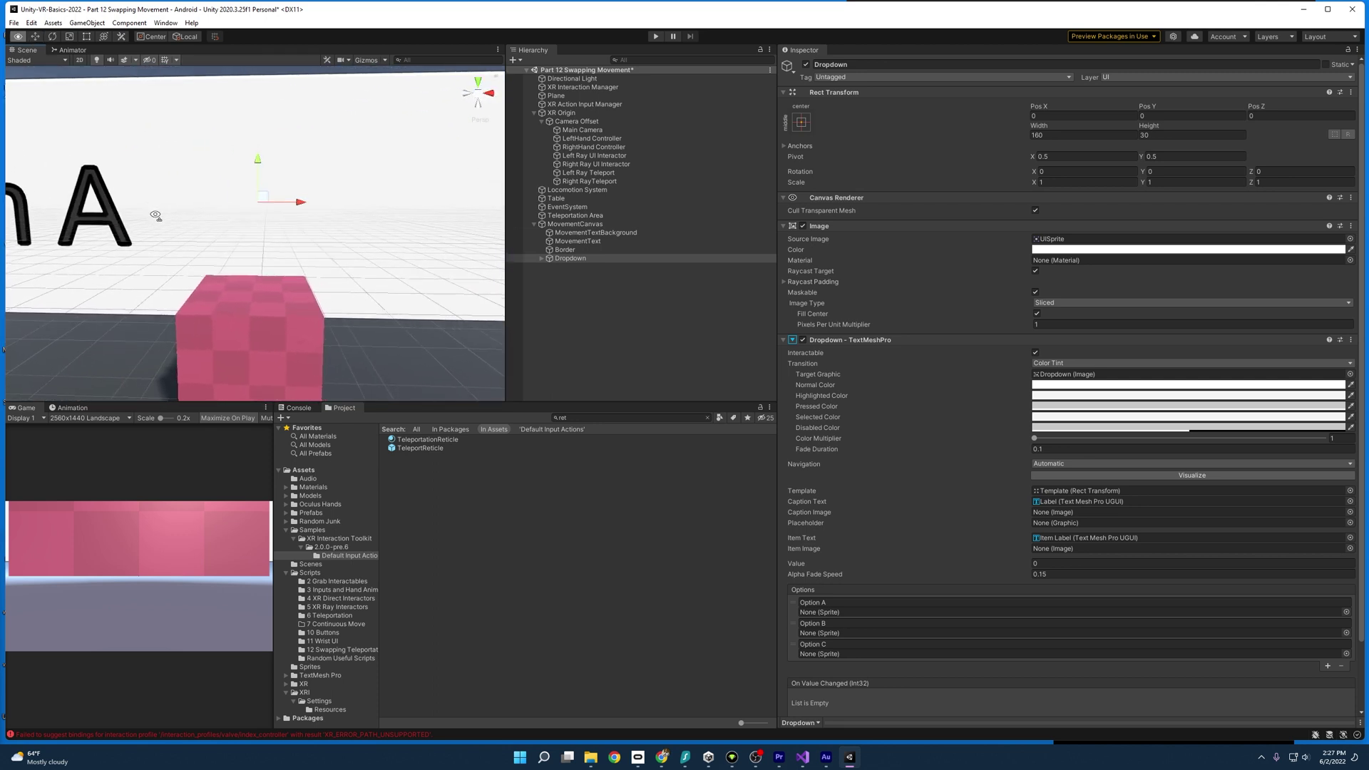
{"action": "left_click", "coordinate": [542, 258]}
{"action": "key", "text": "f"}
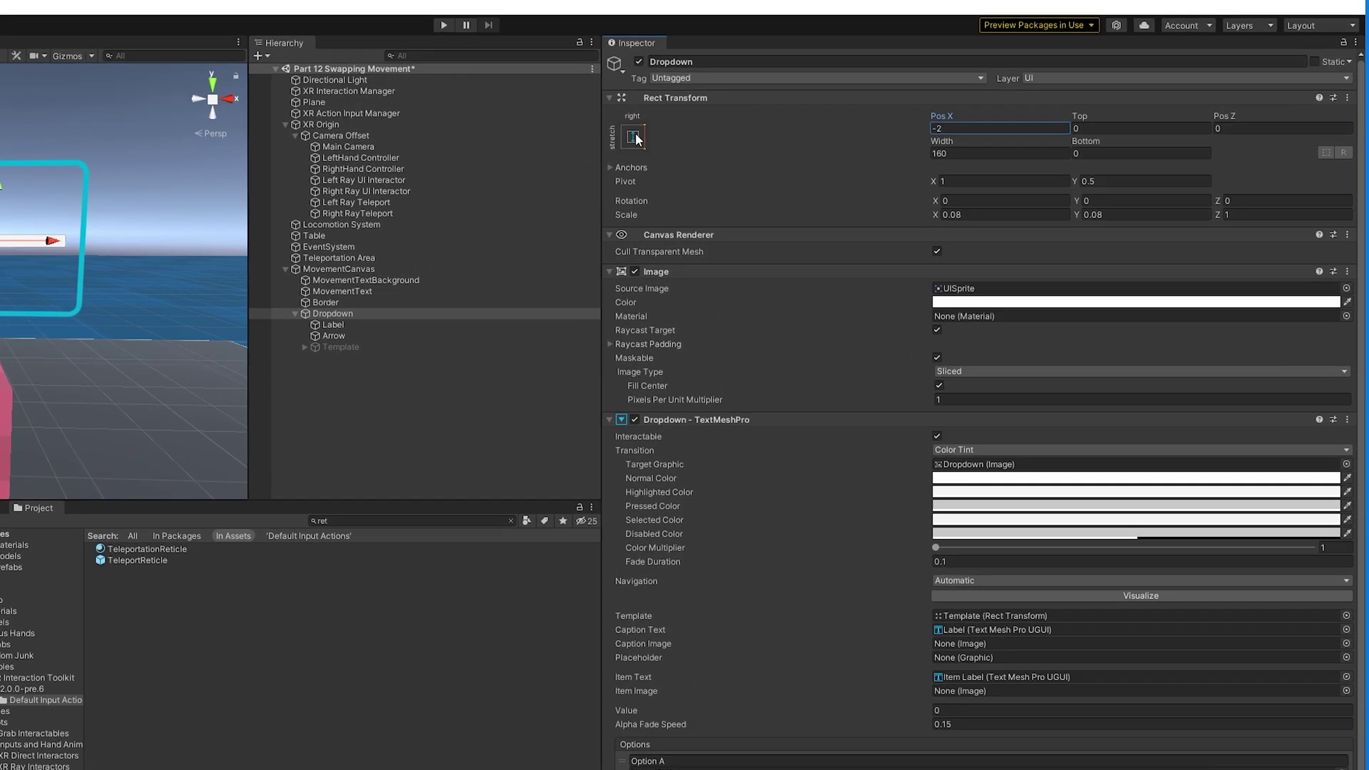
{"action": "left_click", "coordinate": [802, 122]}
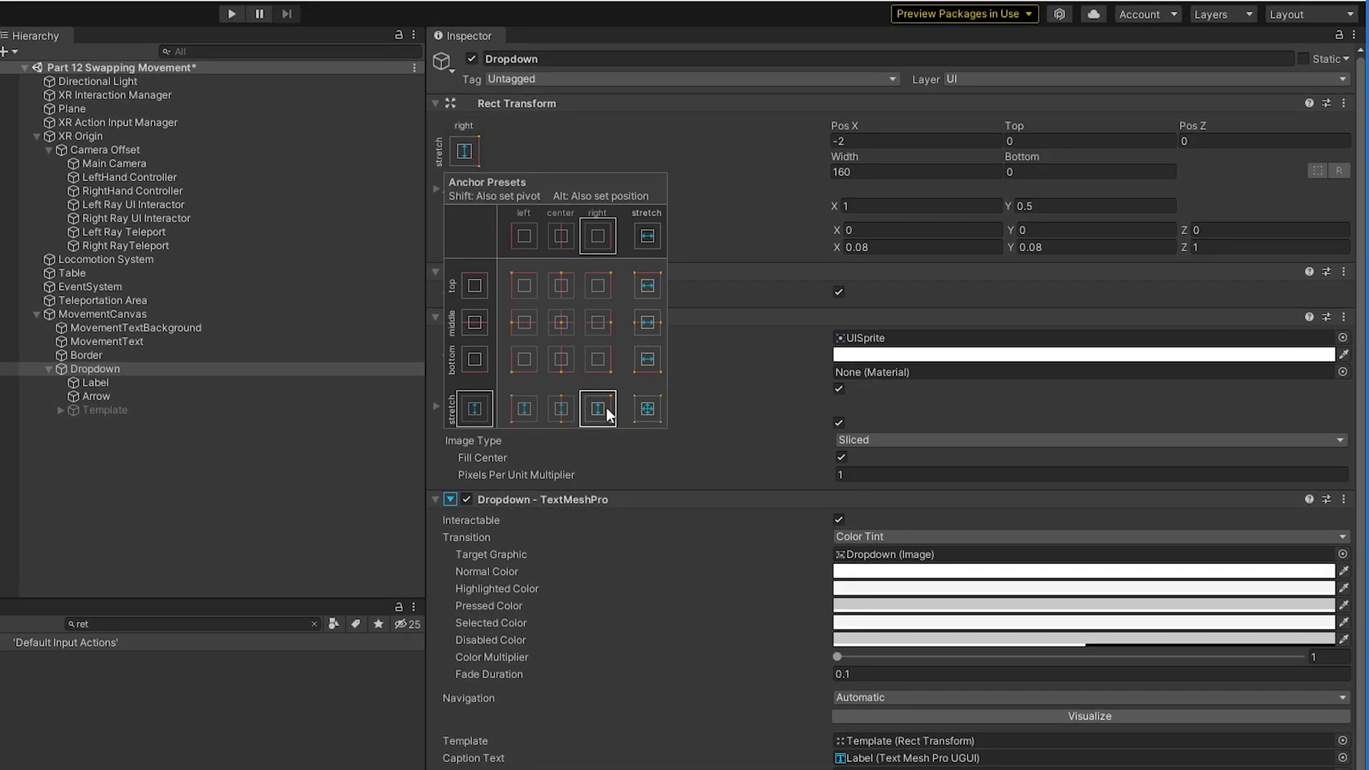
{"action": "key", "text": "shift+alt"}
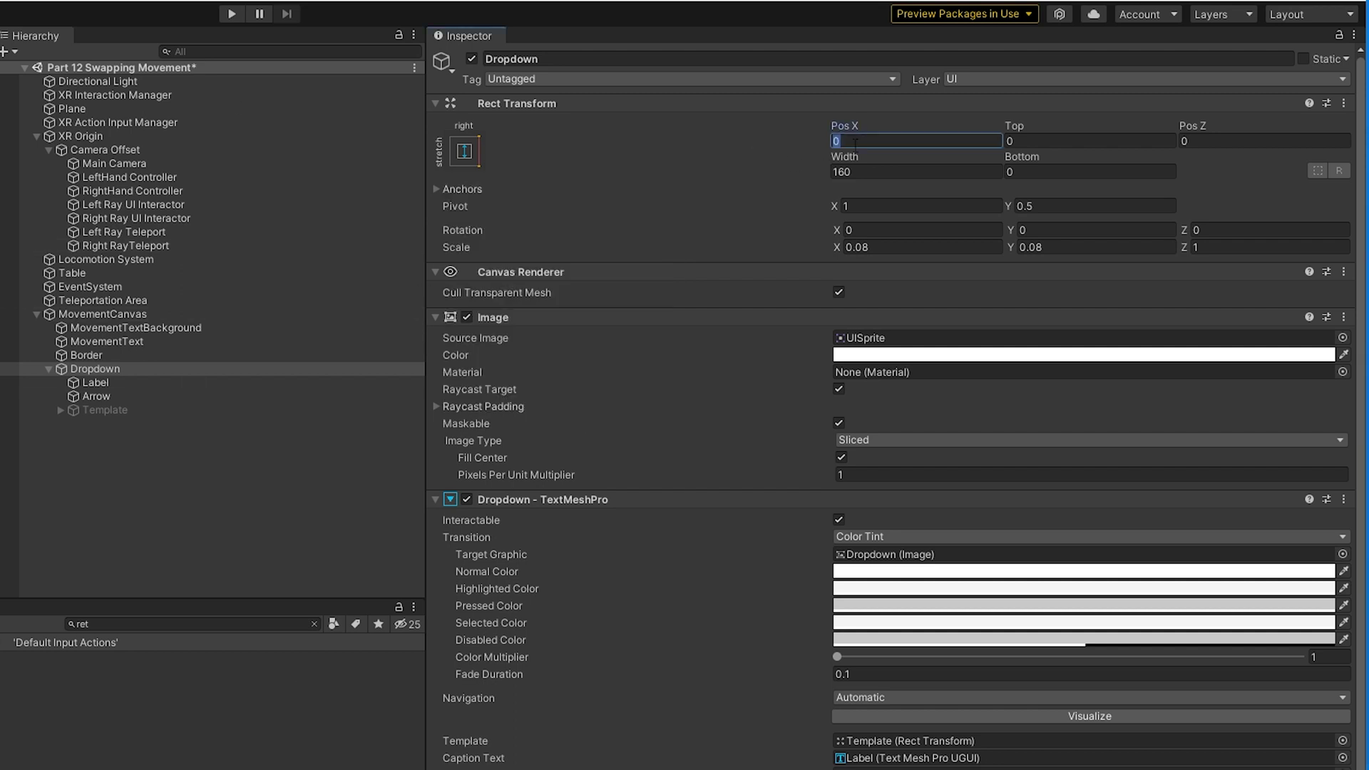
{"action": "type", "text": "-2"}
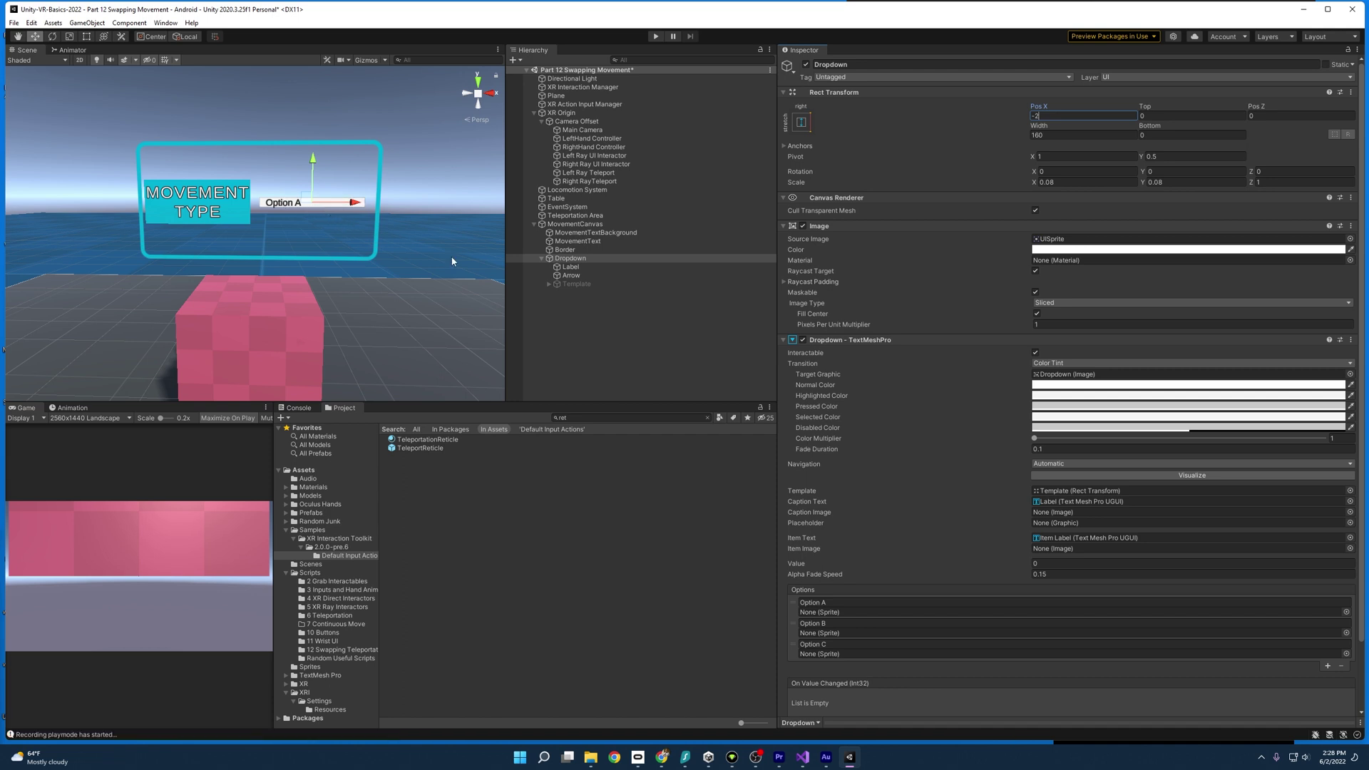
- Rename the dropdown's first two options Teleport and Continuous Movement, and remove the third option
{"action": "scroll", "coordinate": [920, 385], "scroll_direction": "down", "scroll_amount": 2}
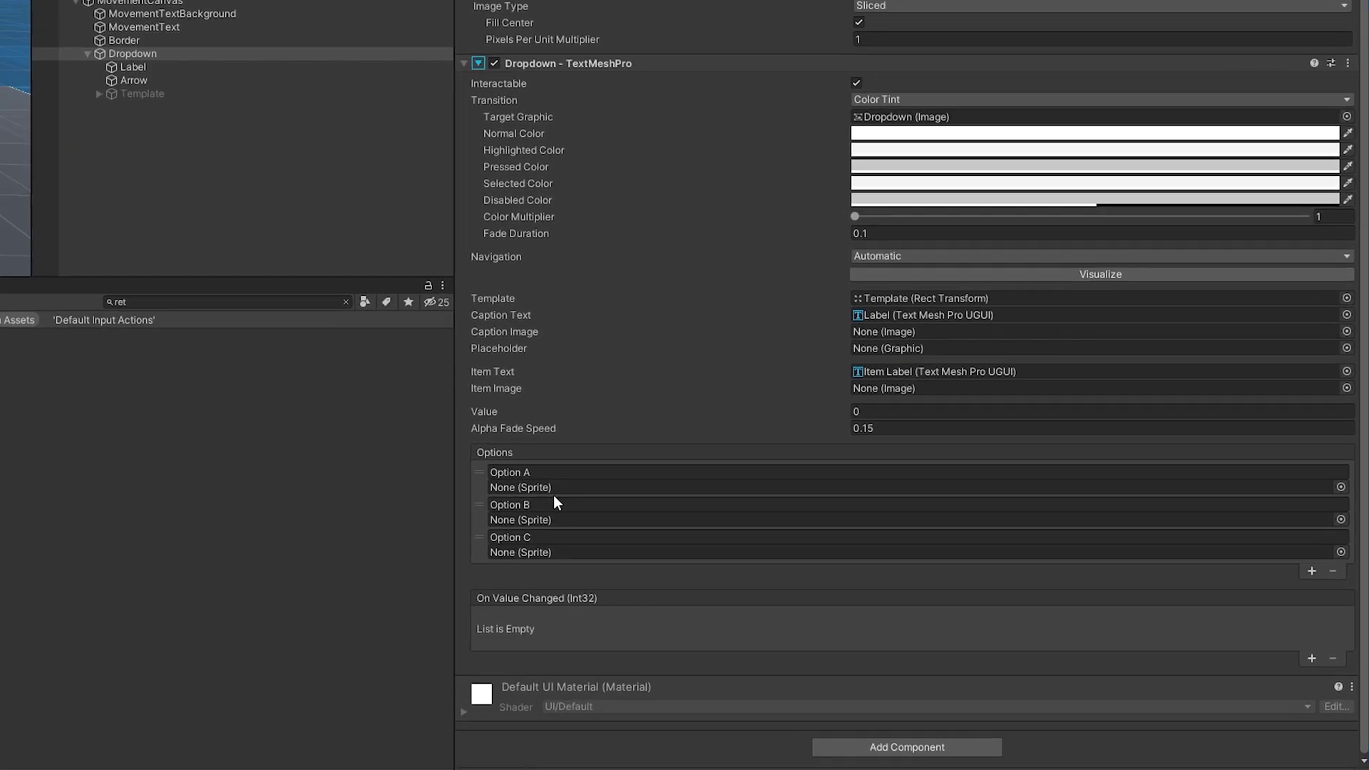
{"action": "left_click", "coordinate": [854, 527]}
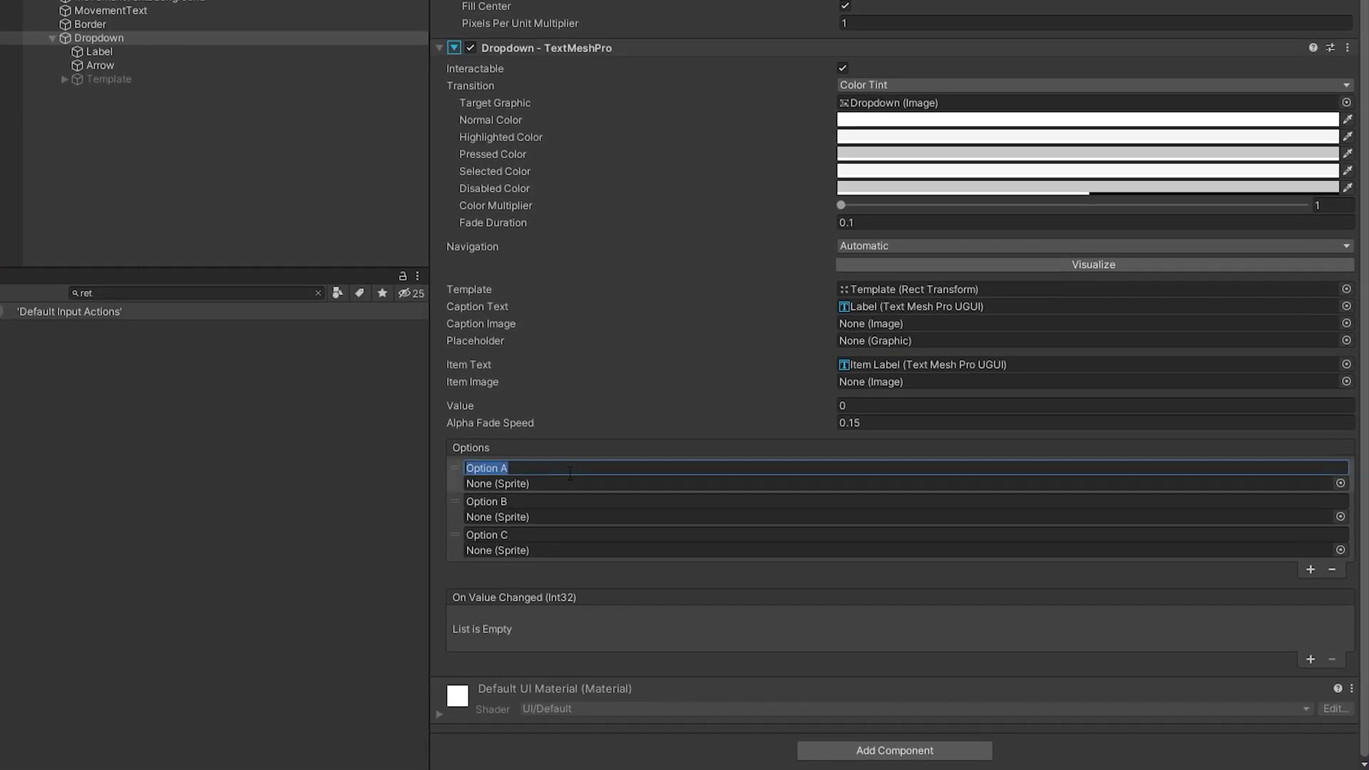
{"action": "type", "text": "Teleport"}
{"action": "left_click", "coordinate": [549, 501]}
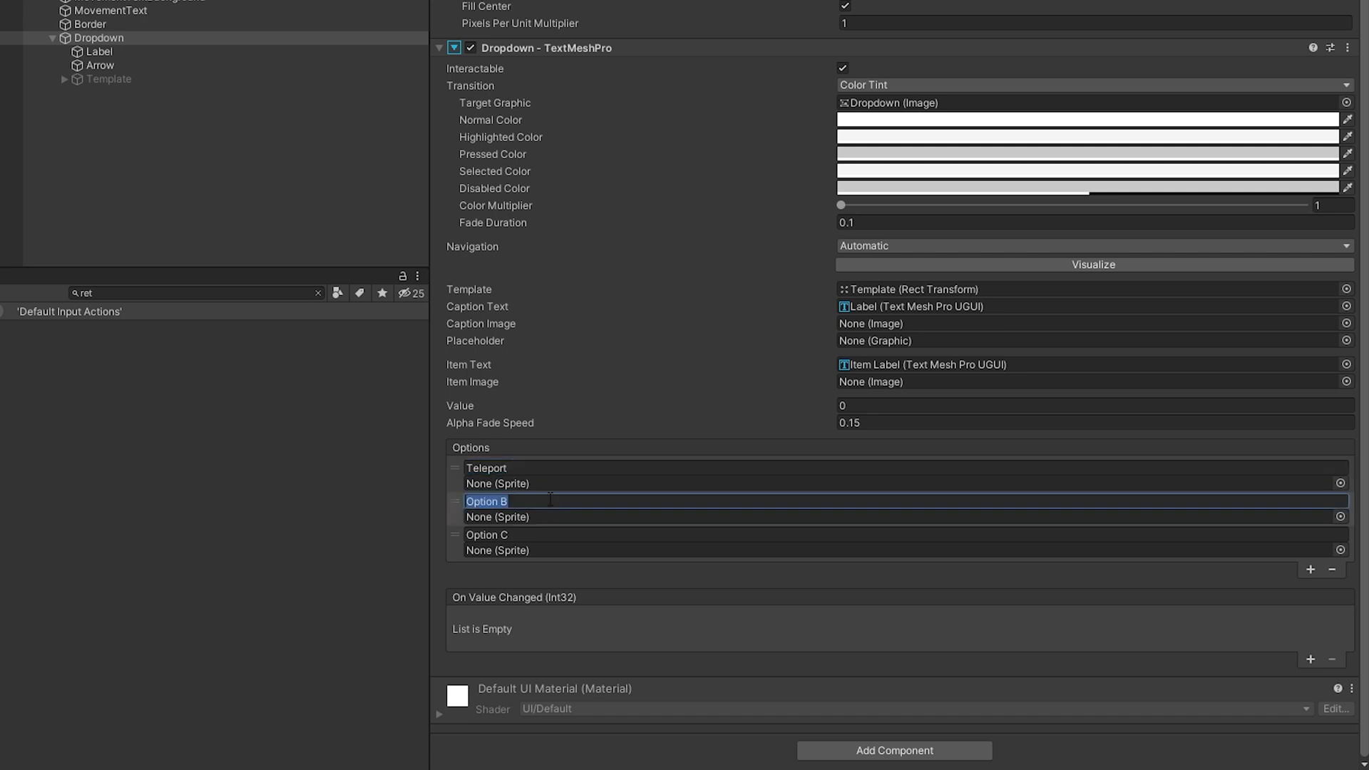
{"action": "type", "text": "Continuous Movement"}
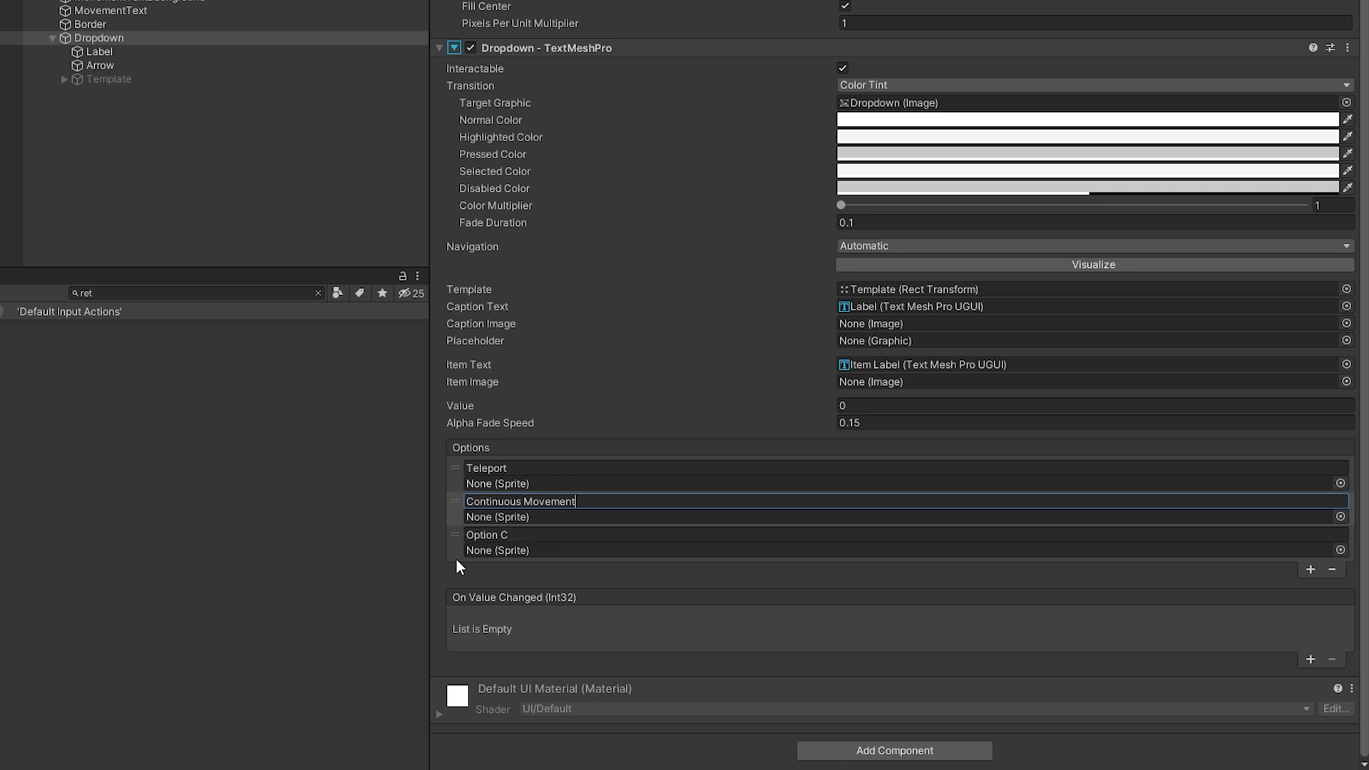
{"action": "left_click", "coordinate": [504, 535]}
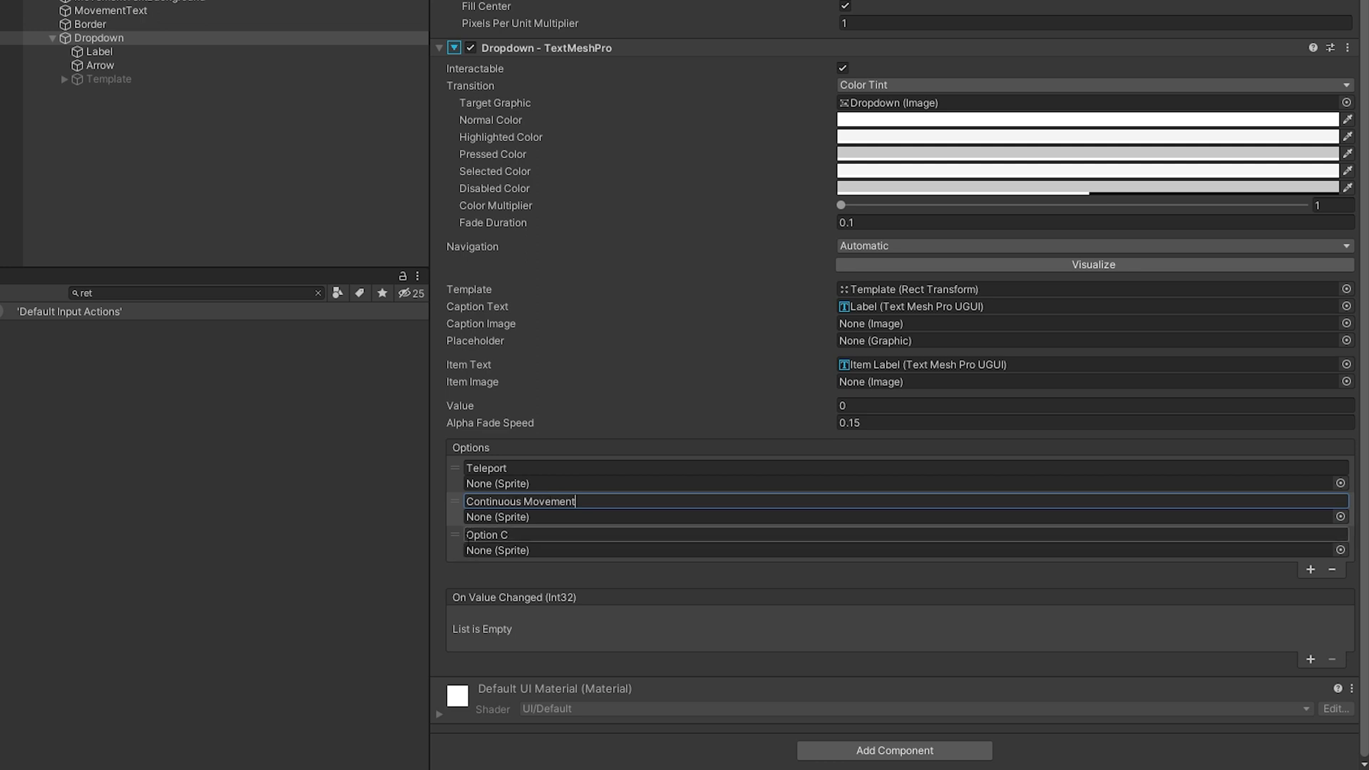
{"action": "left_click", "coordinate": [1332, 569]}
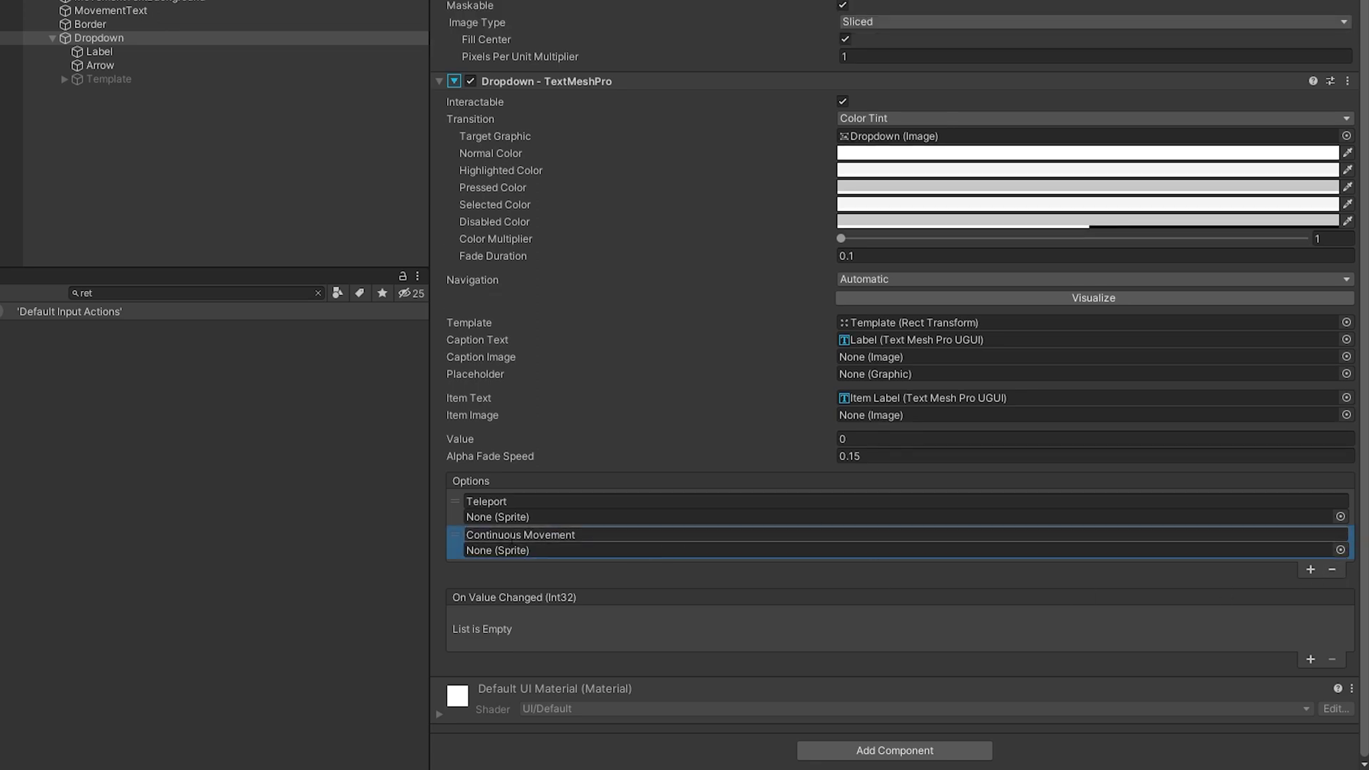
{"action": "left_click", "coordinate": [491, 529]}
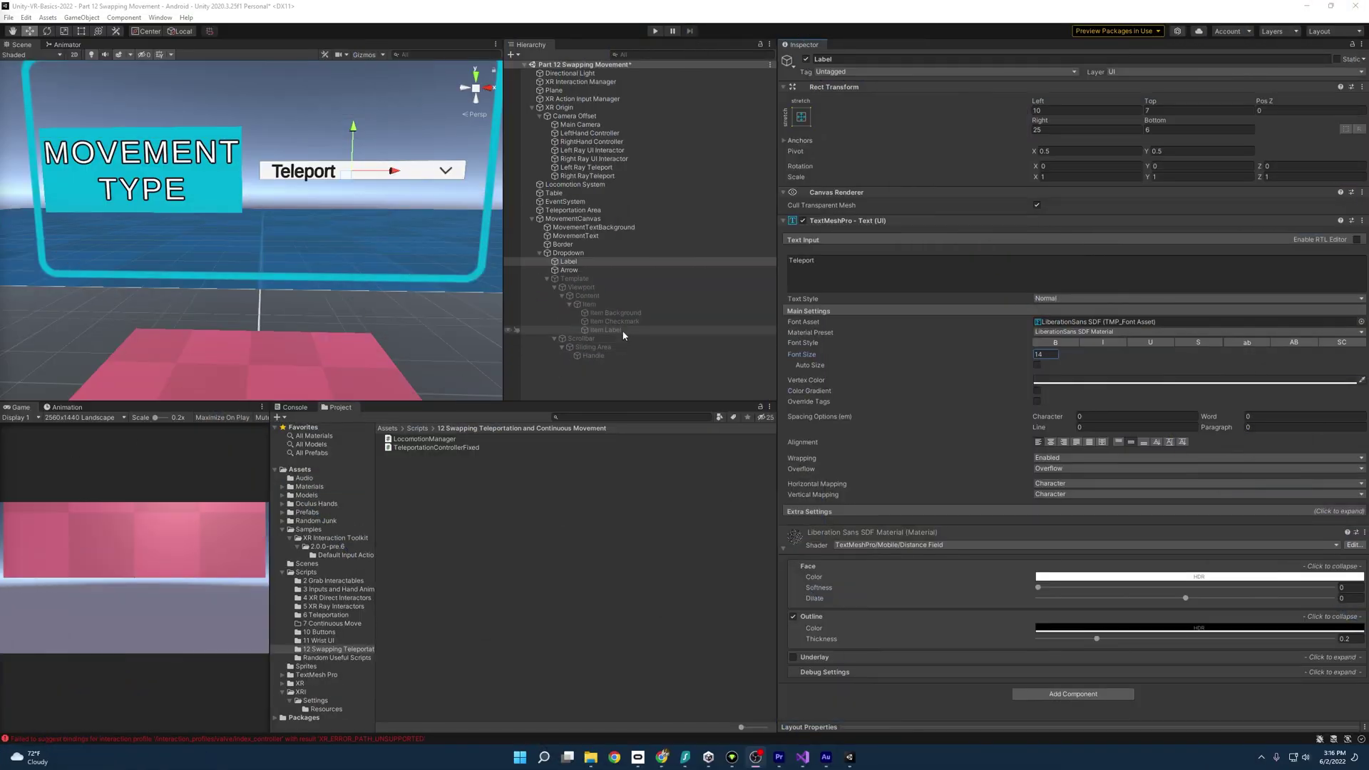
- Set the font size of the dropdown's Label text to 10
{"action": "left_click", "coordinate": [583, 245]}
{"action": "left_click", "coordinate": [586, 254]}
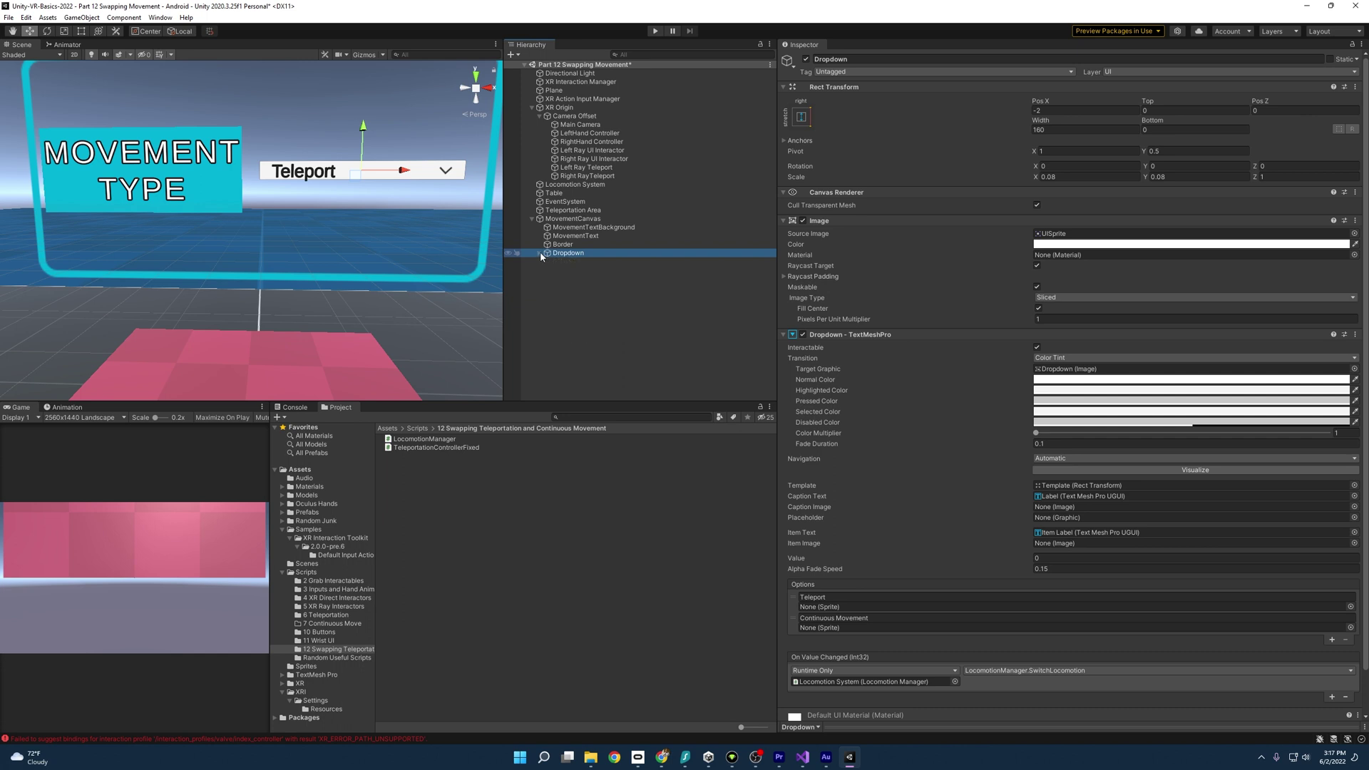
{"action": "left_click", "coordinate": [568, 261]}
{"action": "left_click", "coordinate": [1045, 355]}
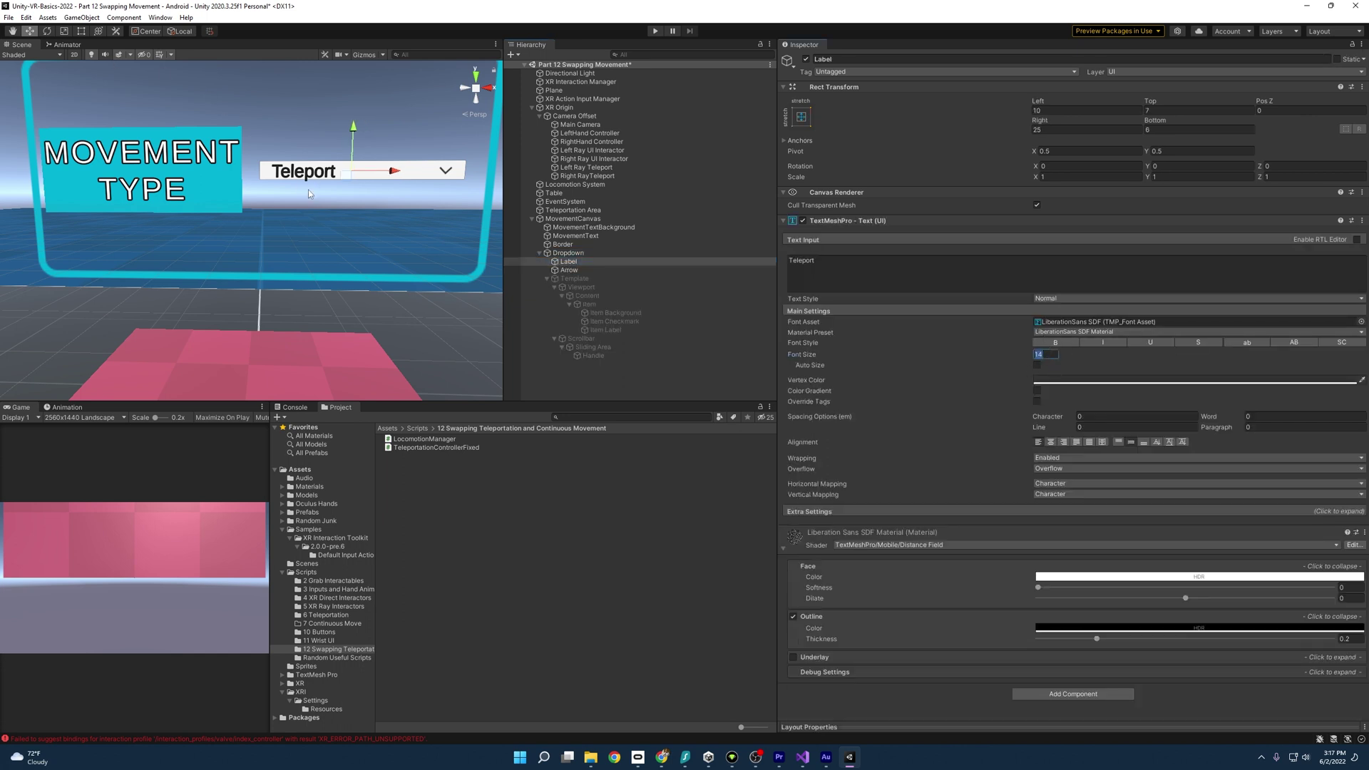
{"action": "type", "text": "10"}
- Activate the dropdown's Template object and set the font size of its Item Label to 10
{"action": "left_click", "coordinate": [547, 278]}
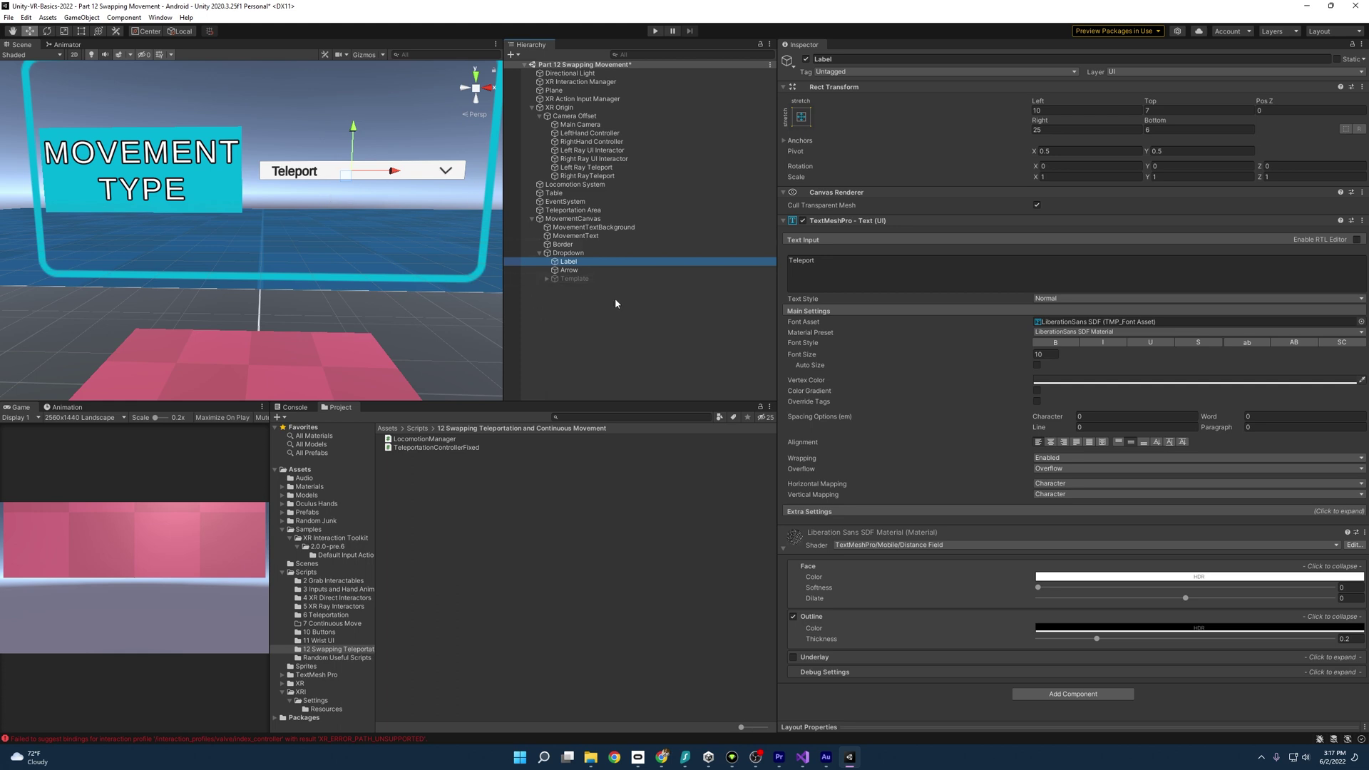
{"action": "left_click", "coordinate": [547, 278]}
{"action": "left_click", "coordinate": [565, 278]}
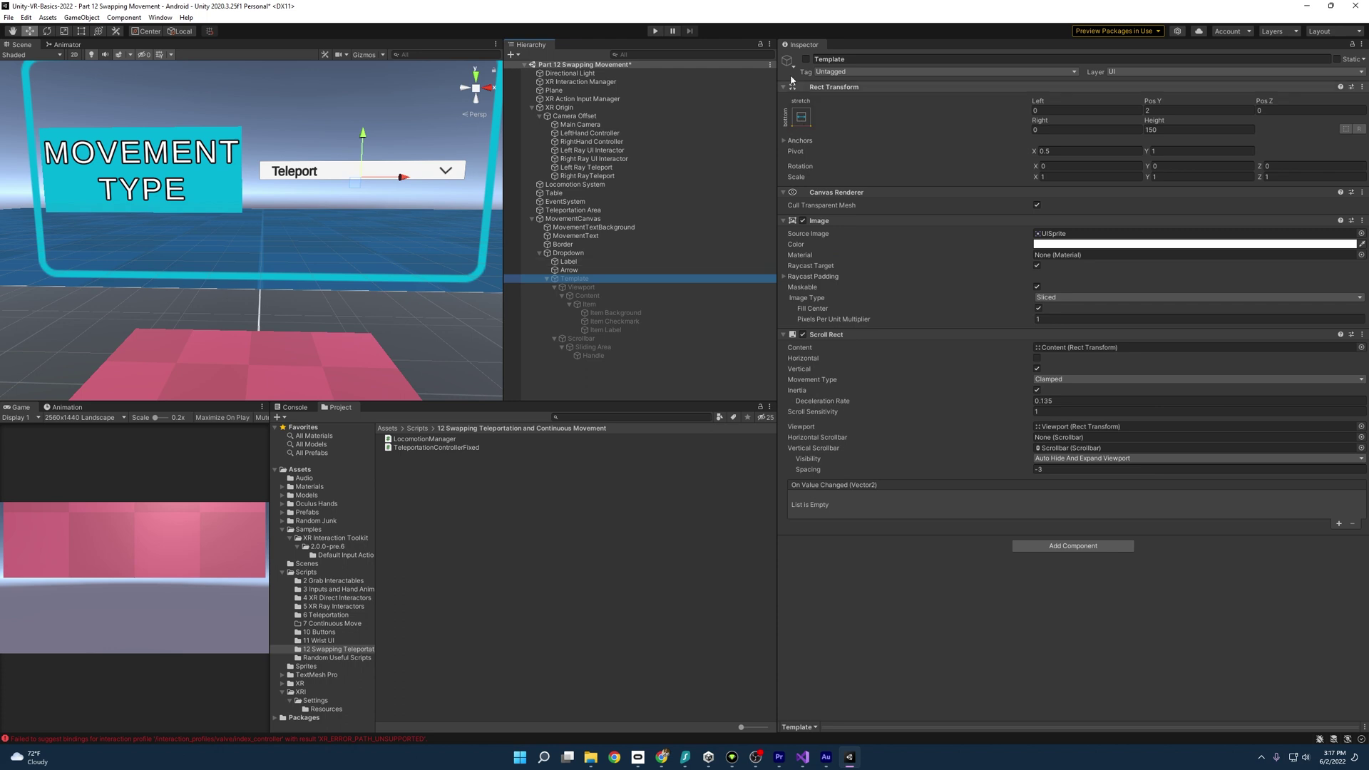
{"action": "left_click", "coordinate": [806, 59]}
{"action": "left_click", "coordinate": [626, 331]}
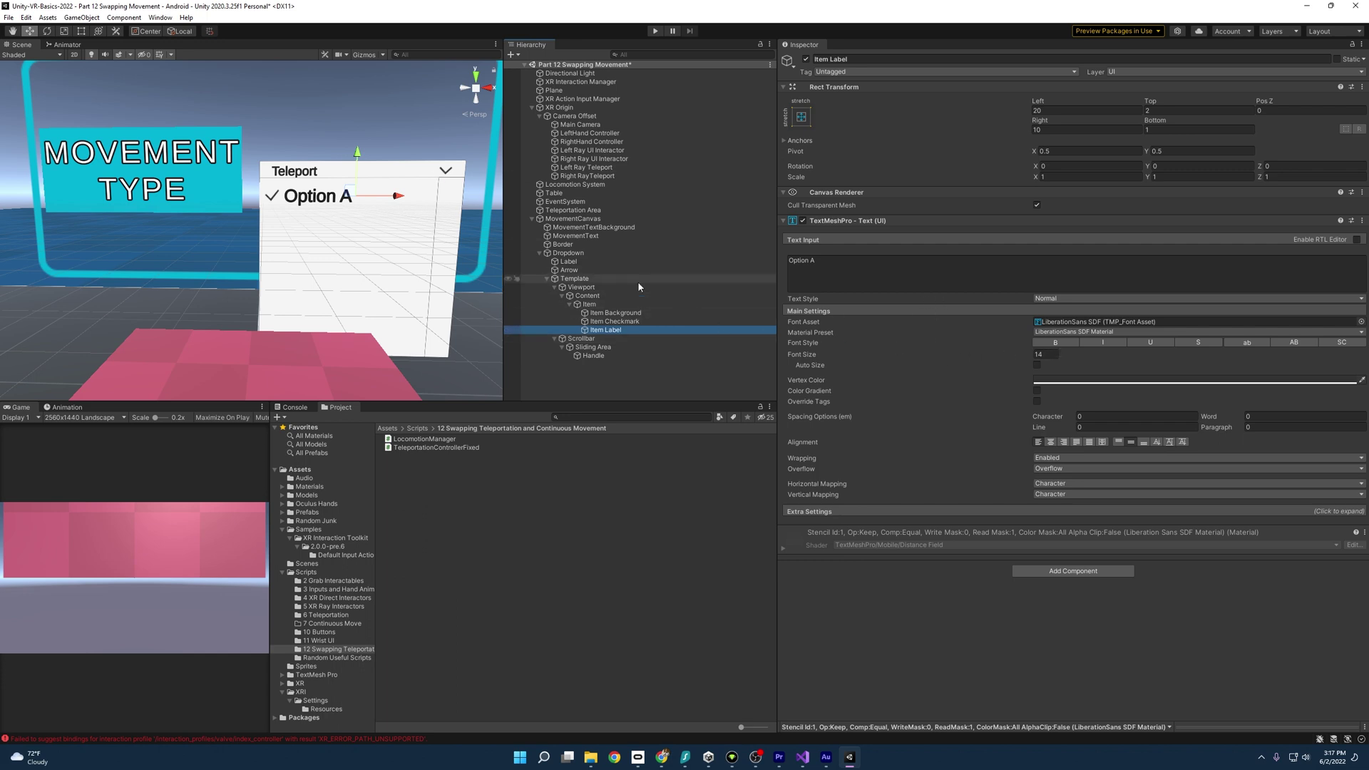
{"action": "left_click", "coordinate": [1045, 354]}
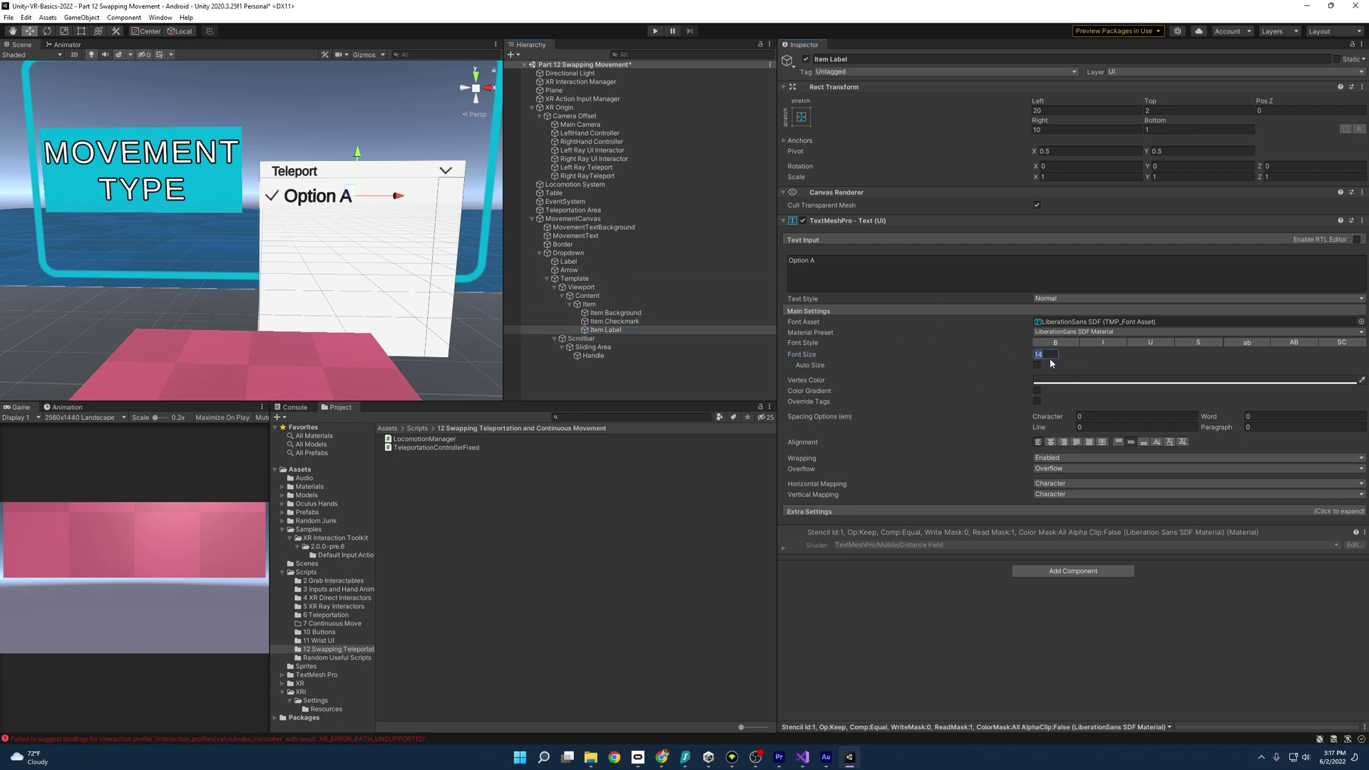
{"action": "type", "text": "10"}
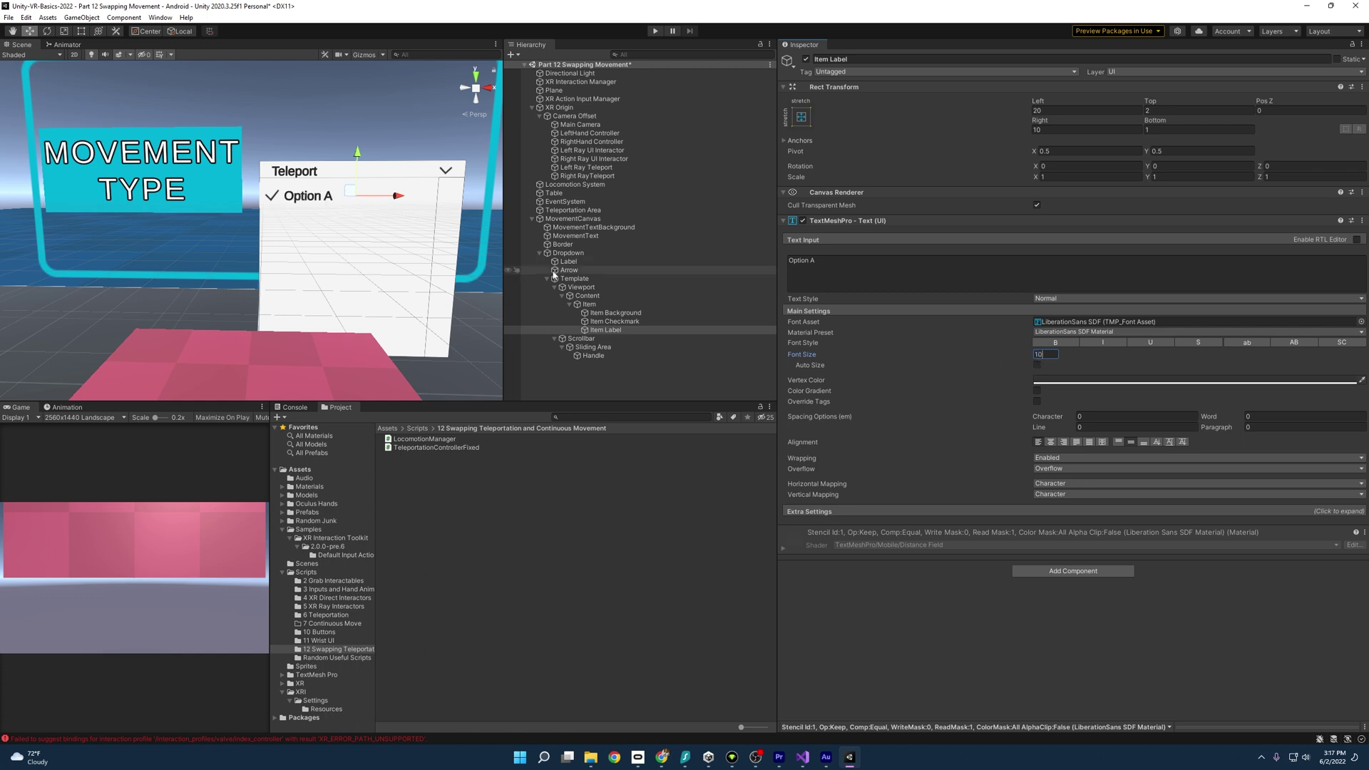
- Collapse the dropdown's Template hierarchy and deactivate the Template object
{"action": "left_click", "coordinate": [554, 286]}
{"action": "left_click", "coordinate": [548, 279]}
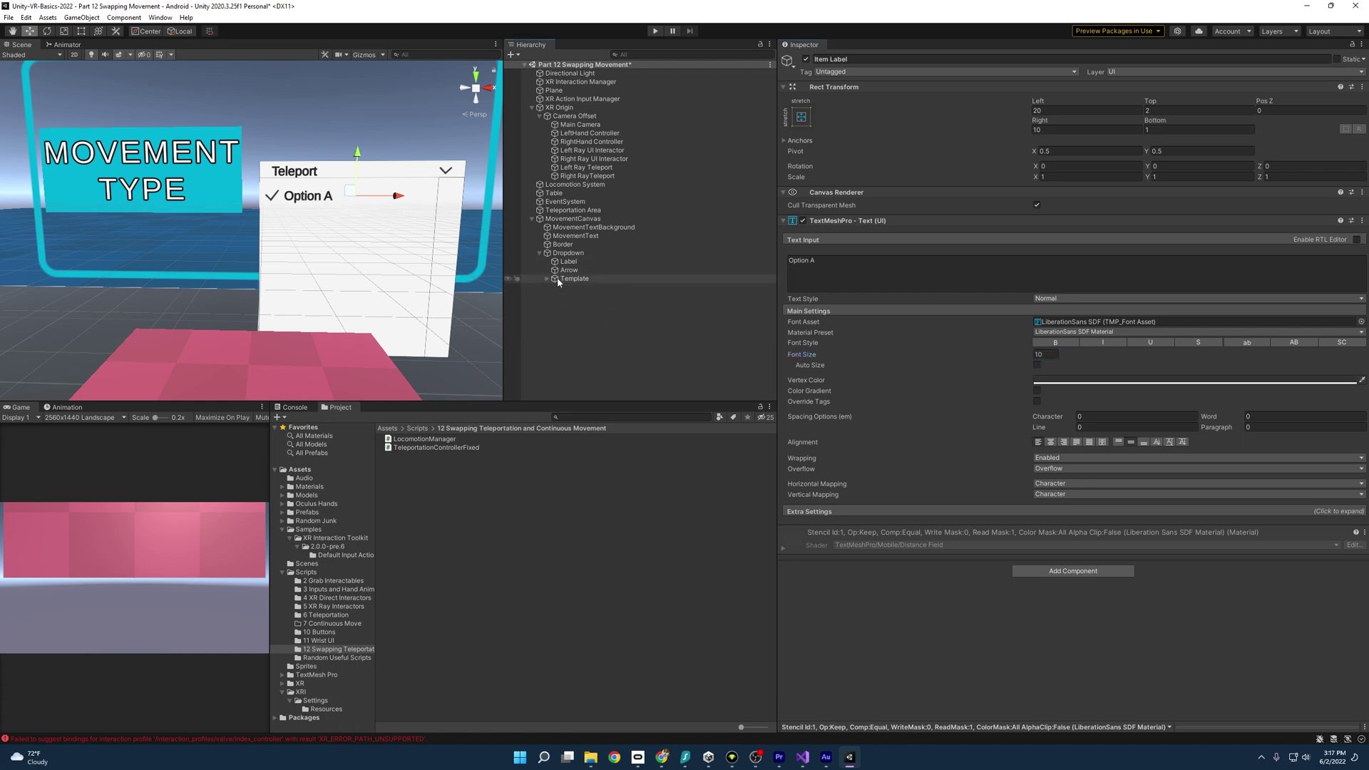
{"action": "left_click", "coordinate": [574, 279]}
{"action": "left_click", "coordinate": [807, 60]}
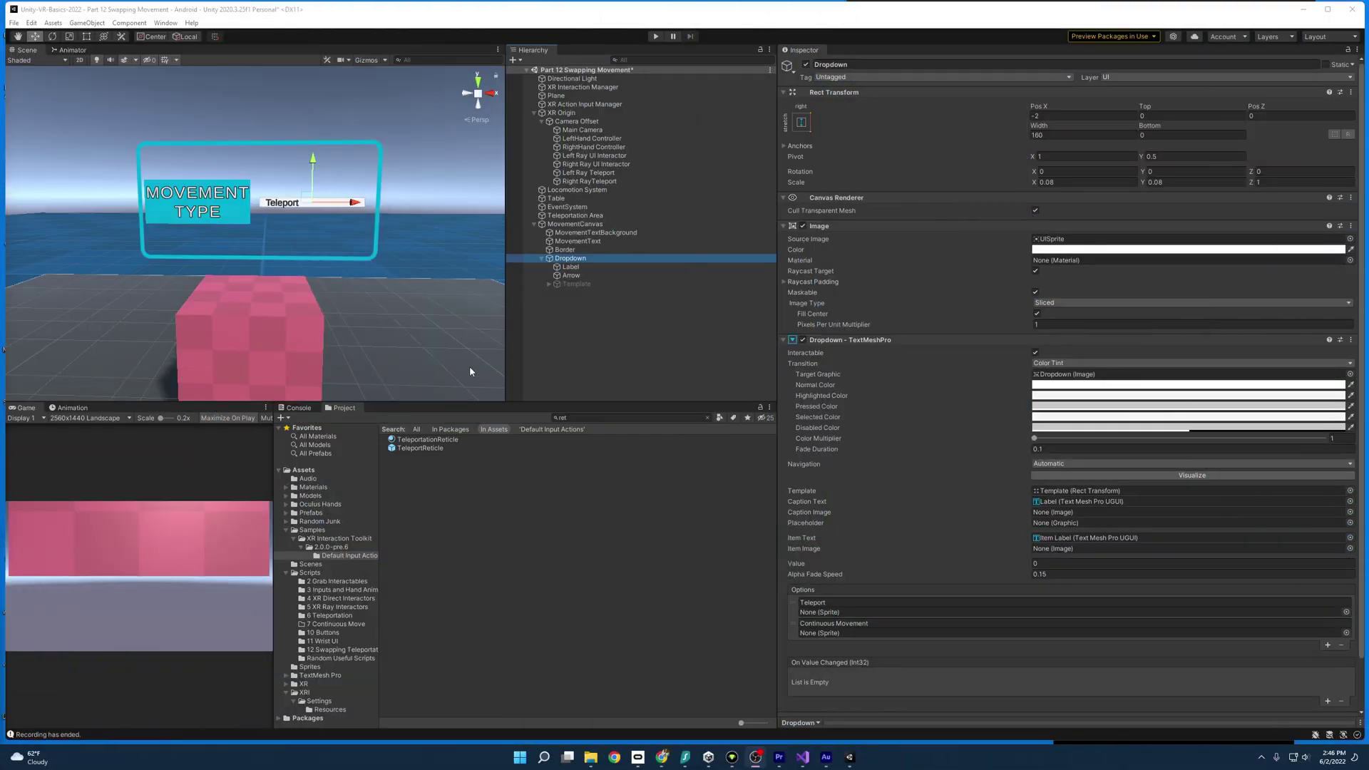
- Check the Locomotion System's components and add an empty On Value Changed entry to the Dropdown
{"action": "left_click", "coordinate": [577, 189]}
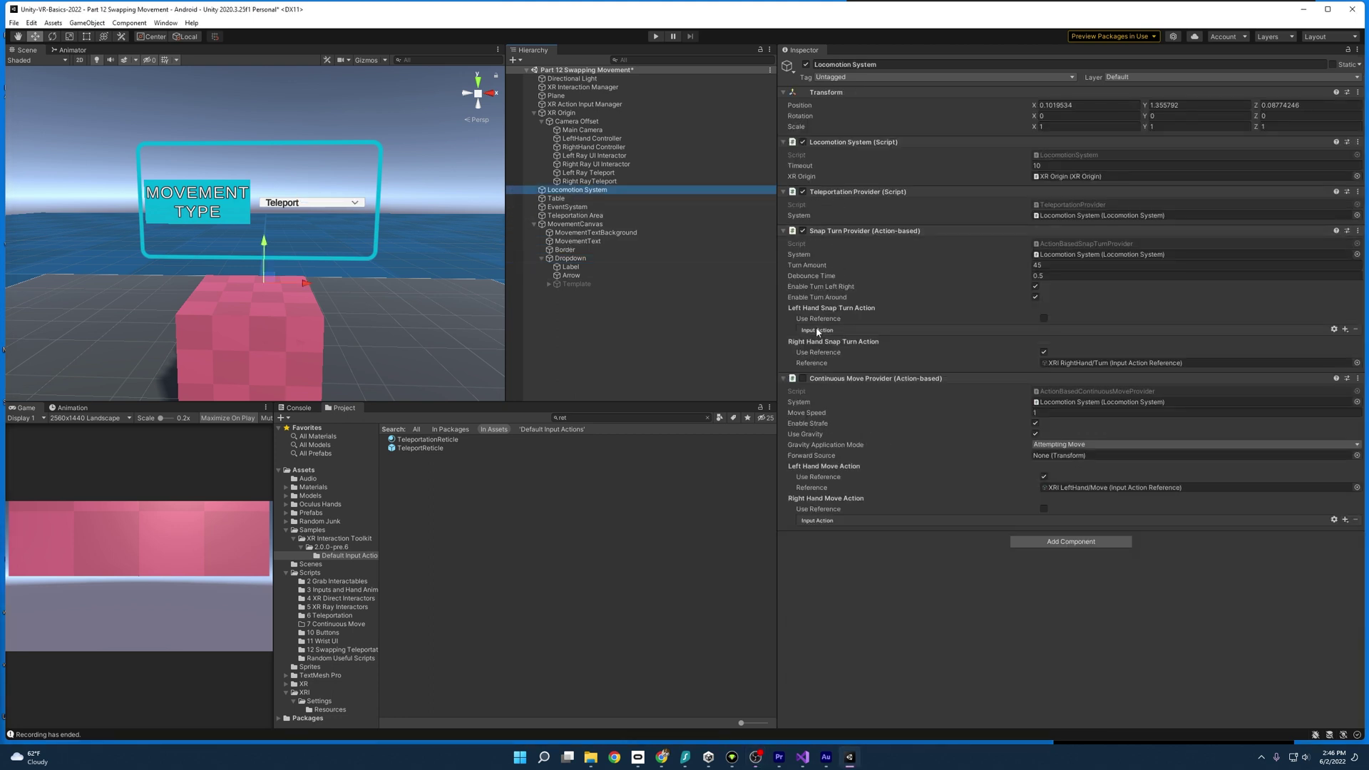
{"action": "left_click", "coordinate": [618, 259]}
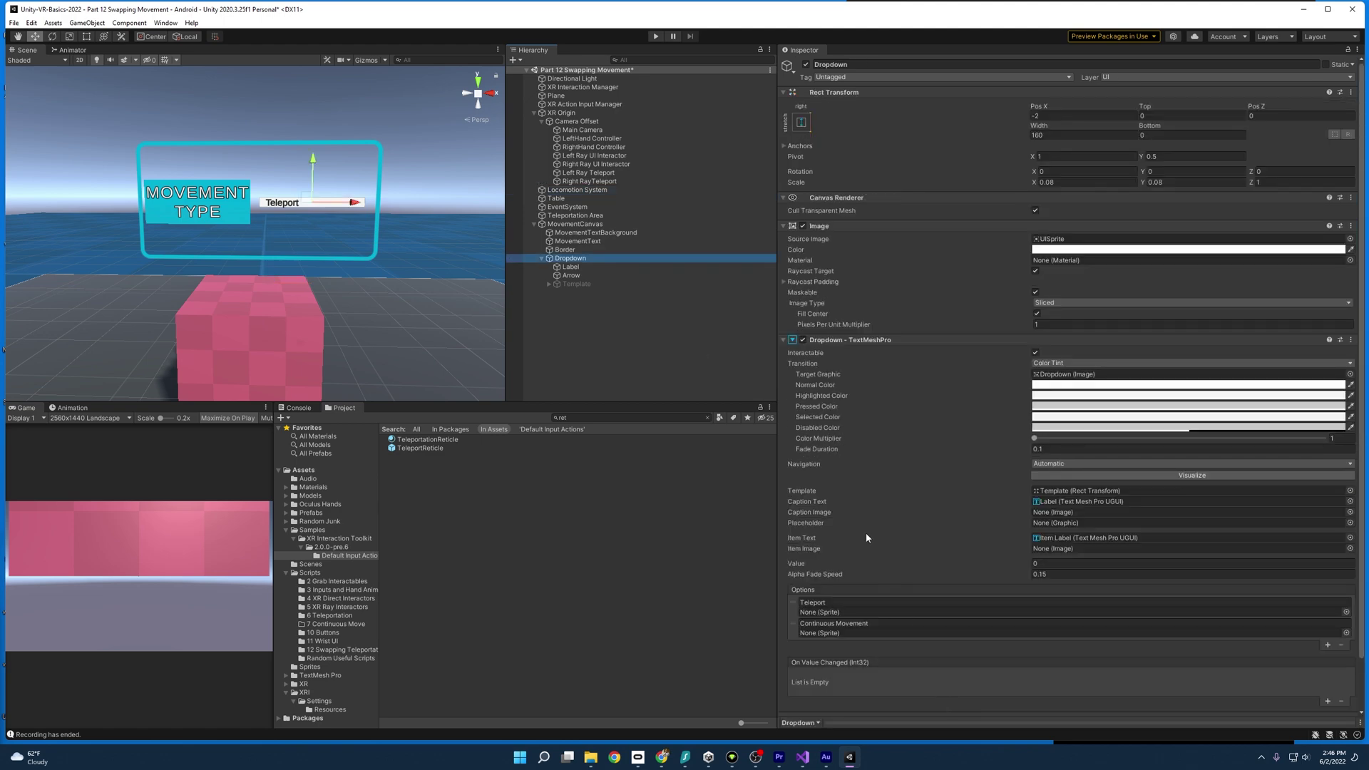
{"action": "scroll", "coordinate": [869, 585], "scroll_direction": "down", "scroll_amount": 2}
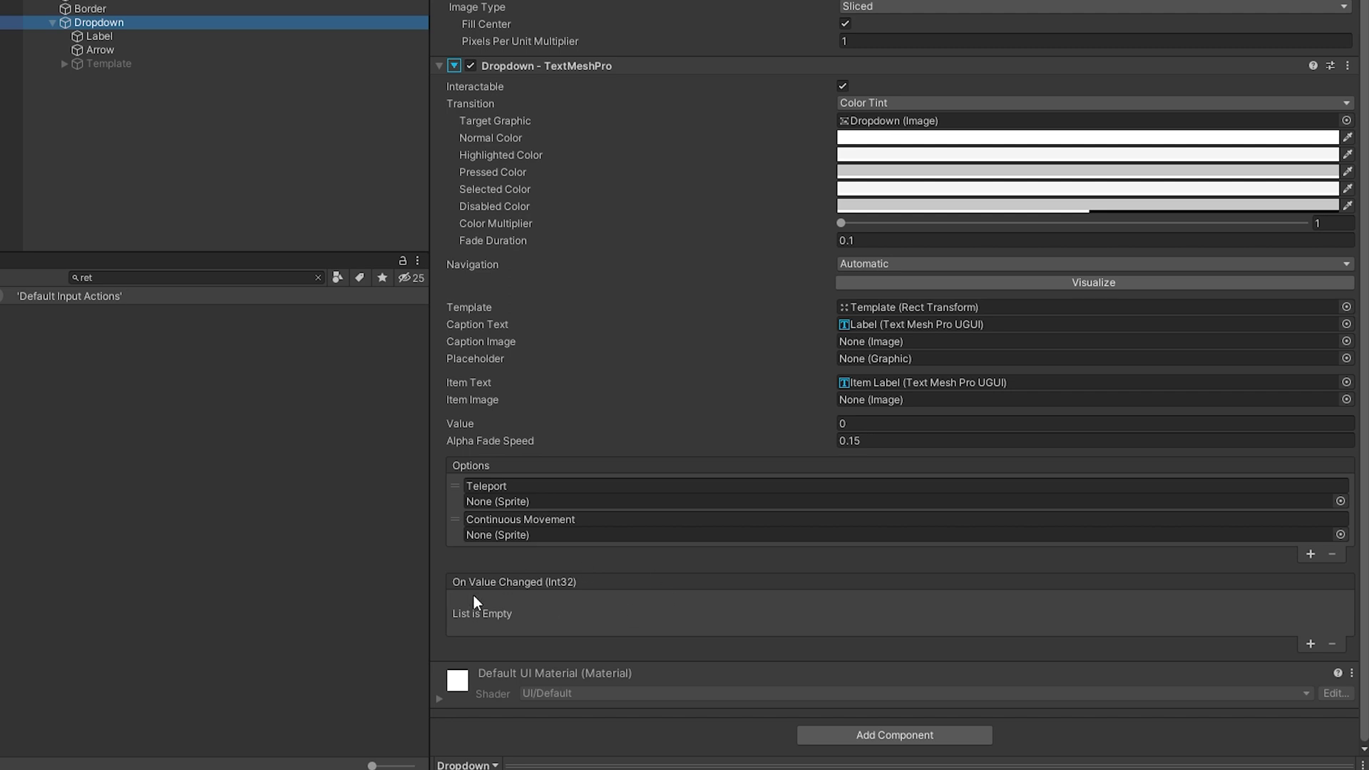
{"action": "left_click", "coordinate": [1311, 644]}
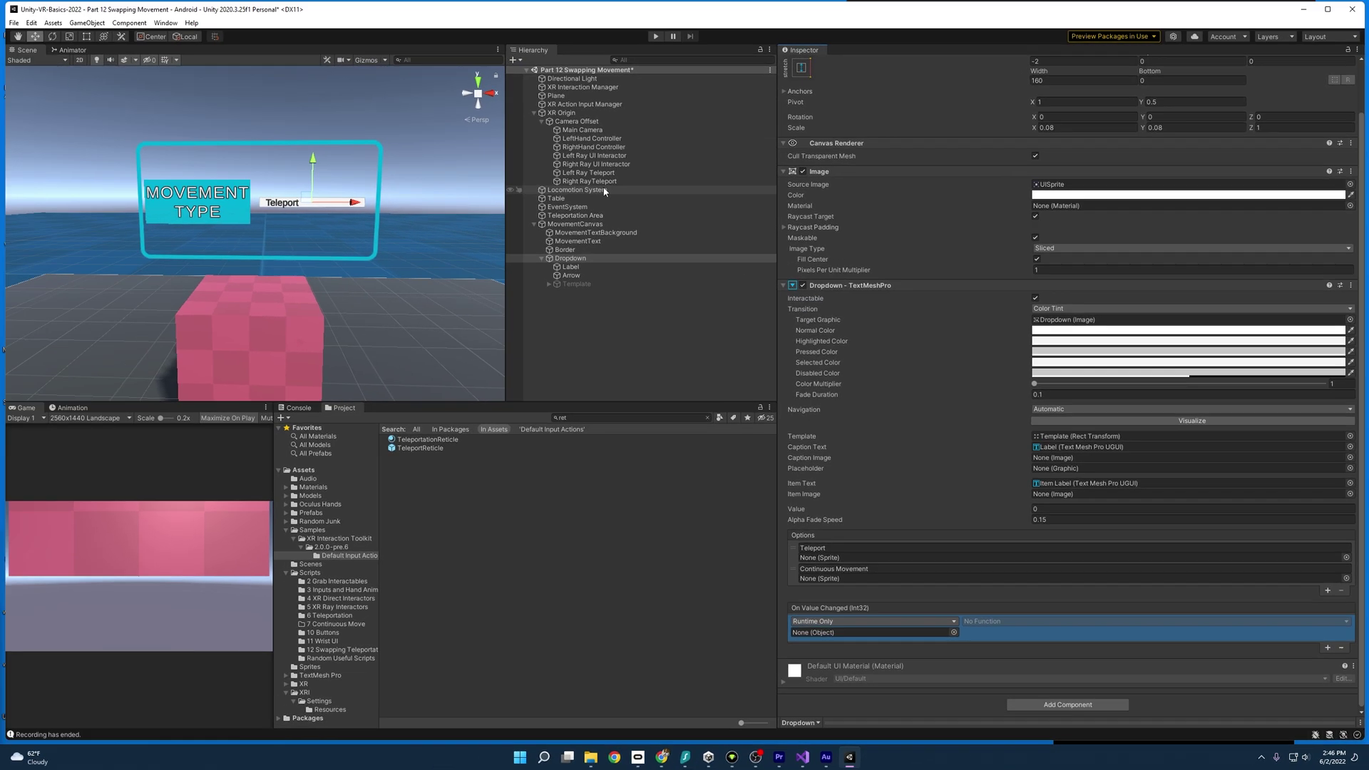
- Add a Locomotion Manager component to Locomotion System and assign Left Ray Teleport and Right RayTeleport to its matching references
{"action": "left_click", "coordinate": [599, 190]}
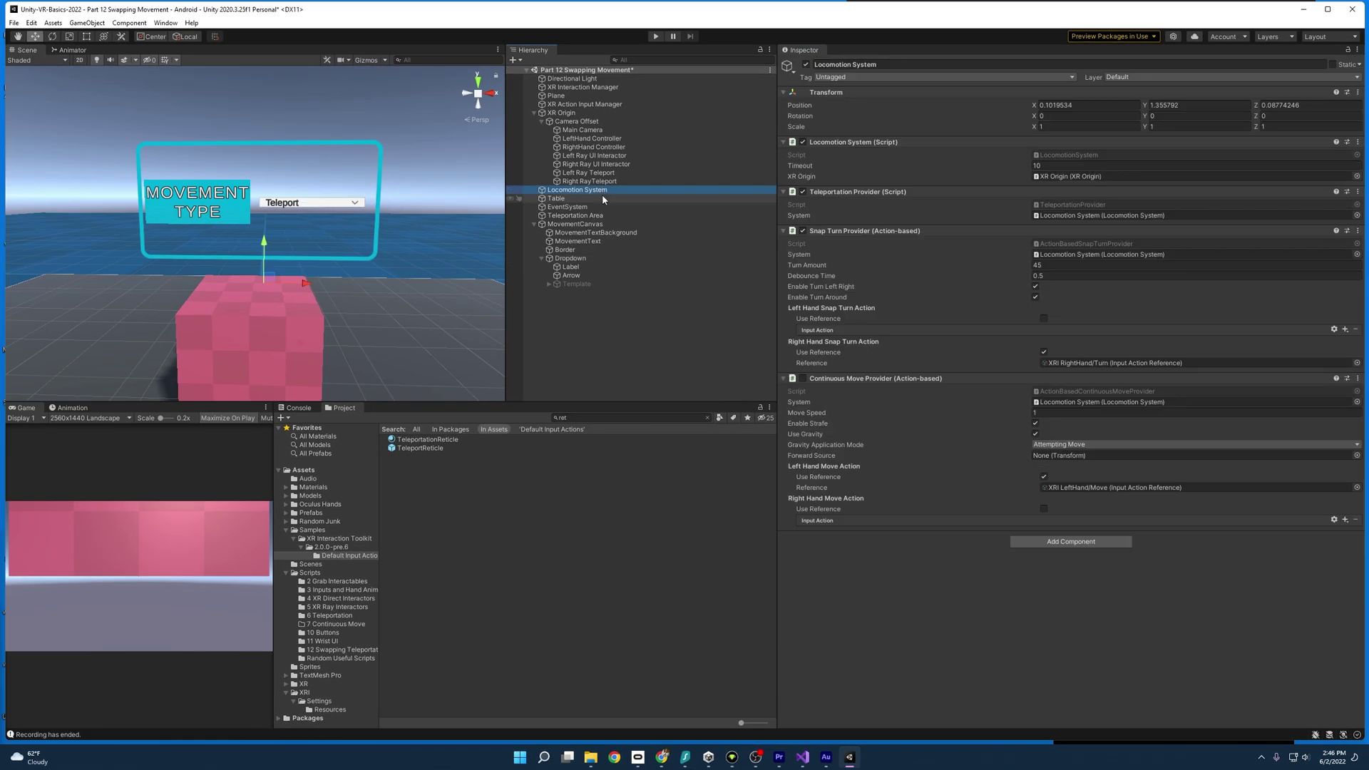
{"action": "left_click", "coordinate": [1048, 542]}
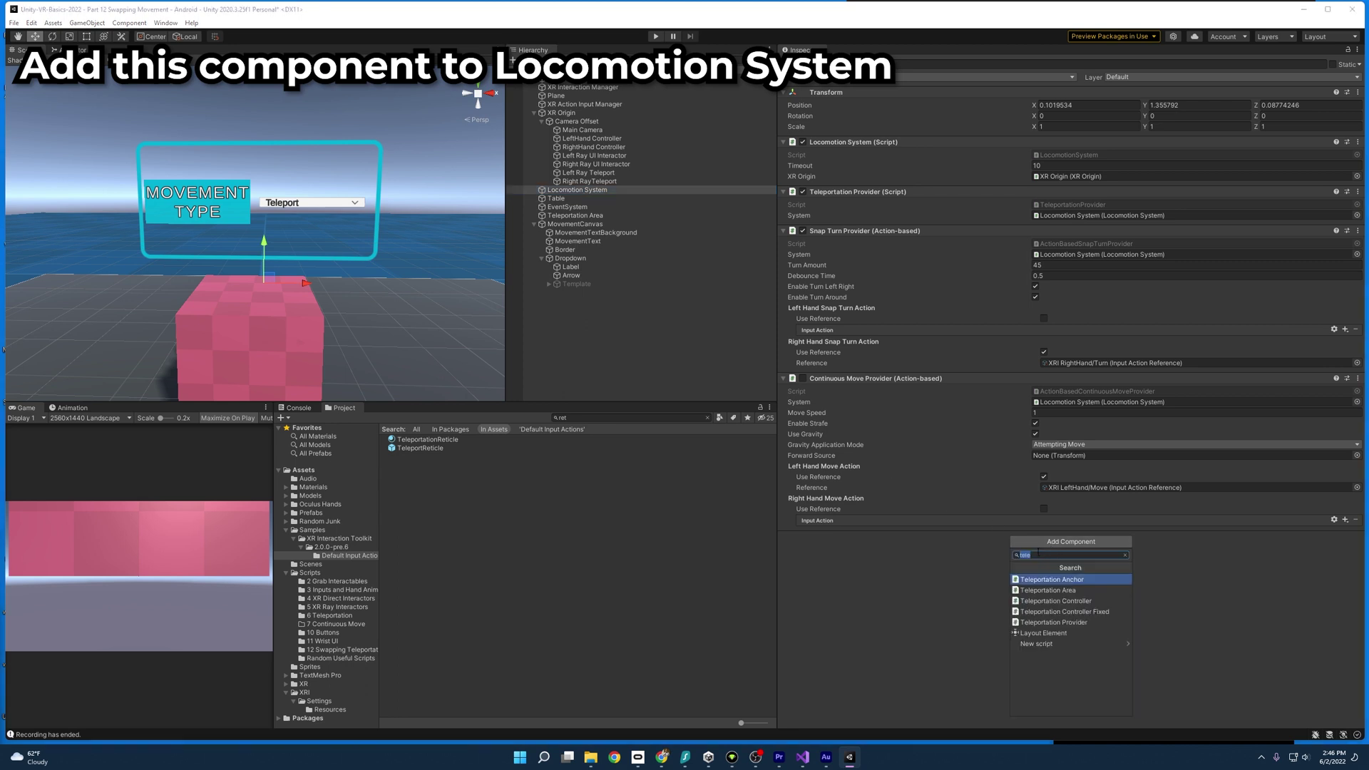
{"action": "type", "text": "loc"}
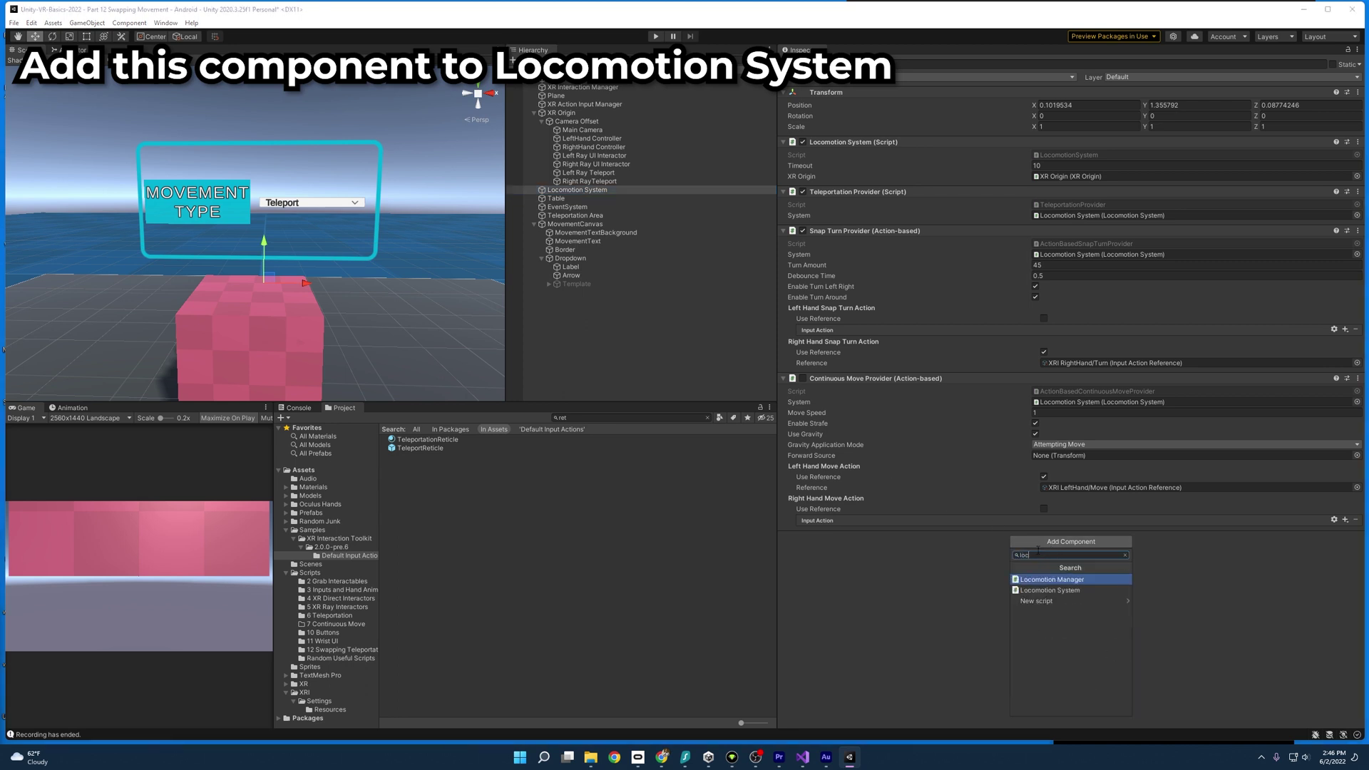
{"action": "key", "text": "Return"}
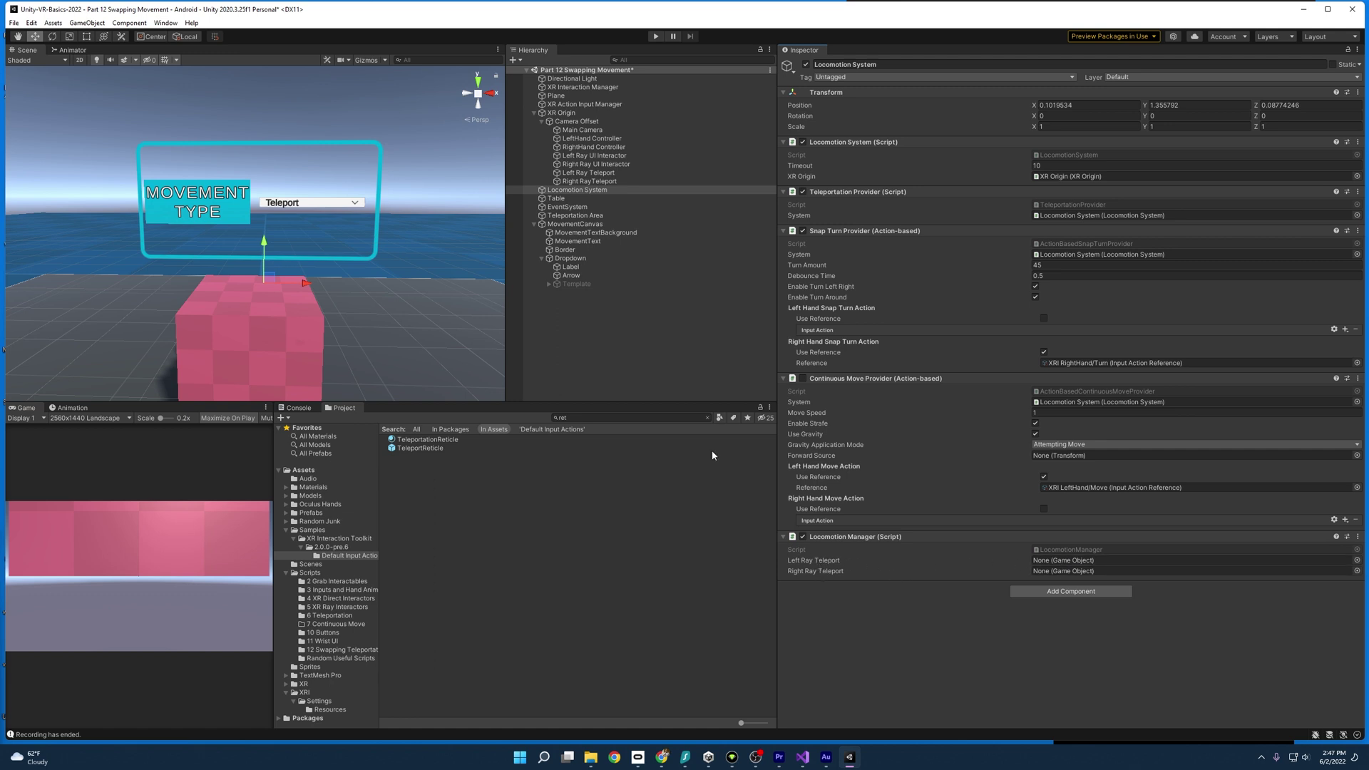
{"action": "left_click_drag", "start_coordinate": [588, 173], "coordinate": [1142, 561]}
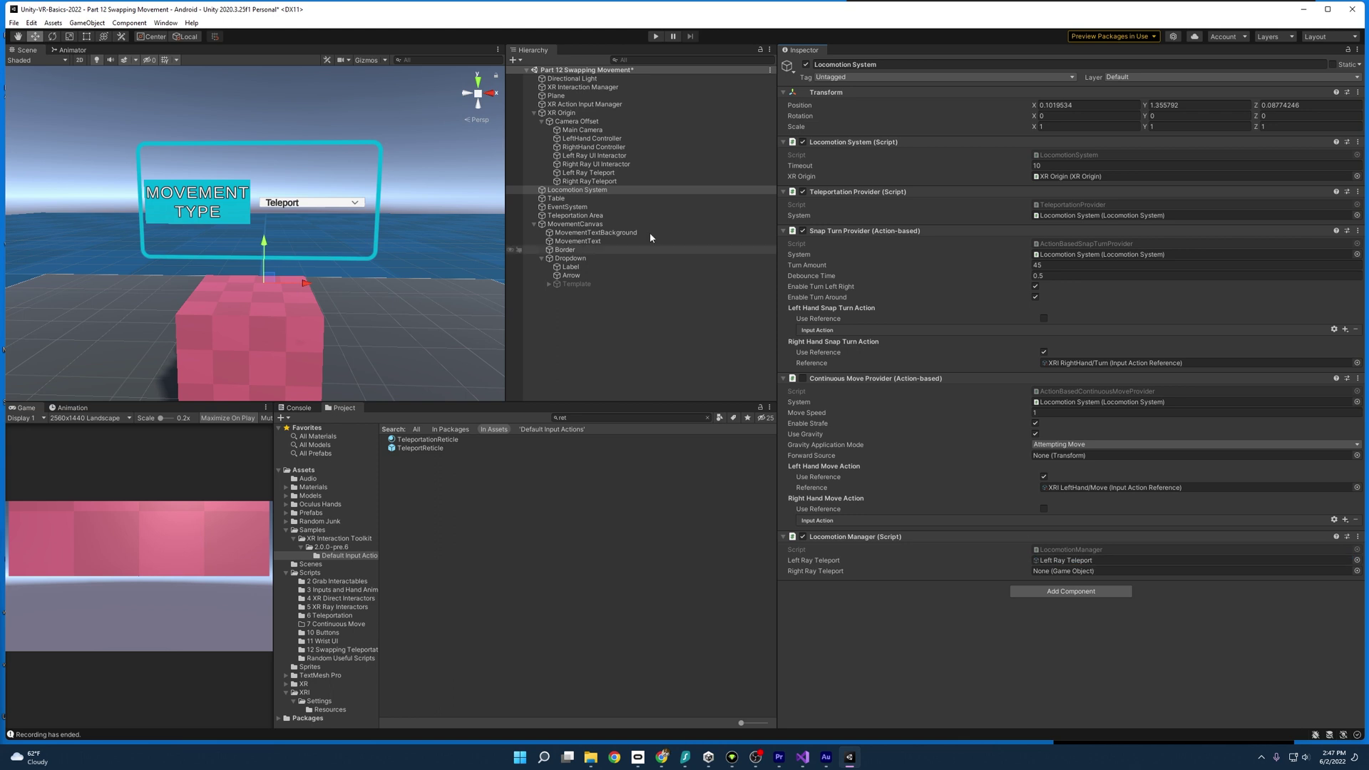
{"action": "left_click_drag", "start_coordinate": [589, 181], "coordinate": [1078, 571]}
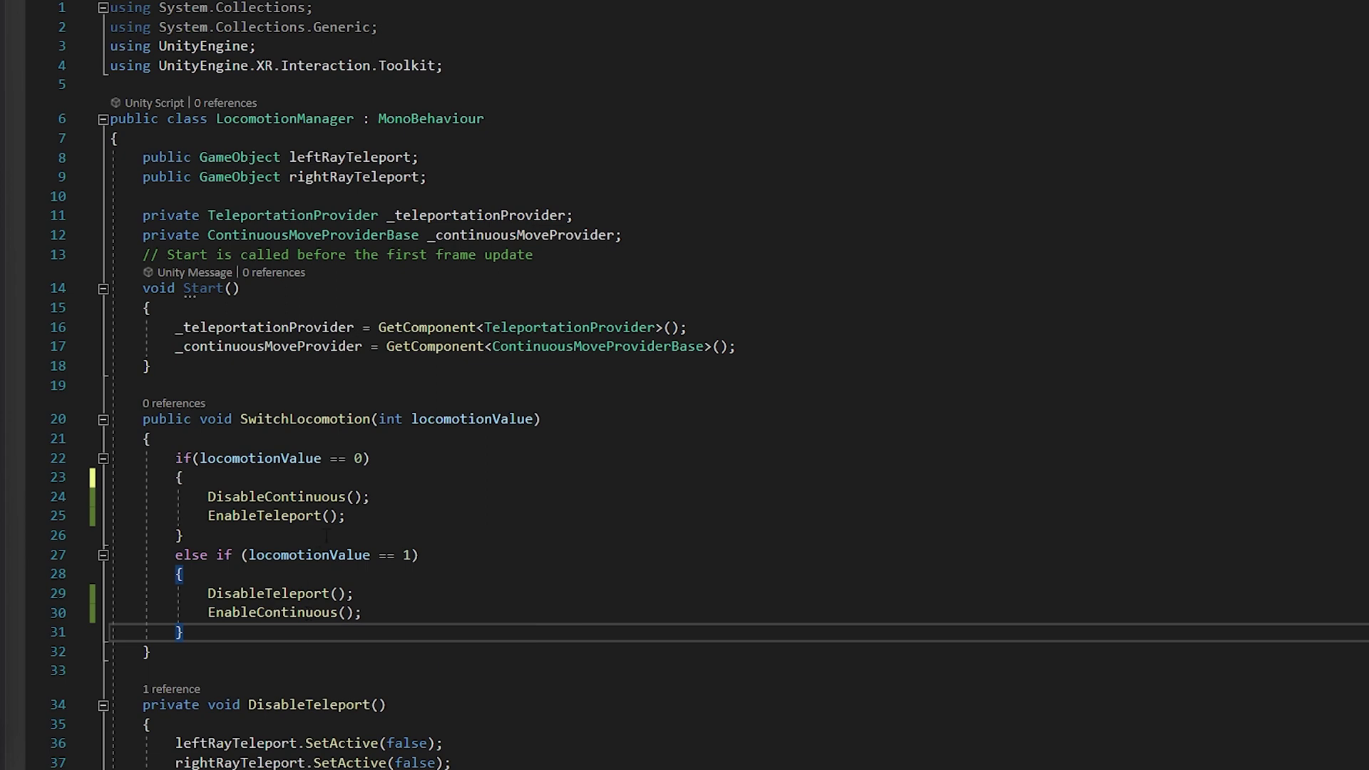
- Review the rest of the LocomotionManager script and its component on the Locomotion System object
{"action": "scroll", "coordinate": [329, 534], "scroll_direction": "down", "scroll_amount": 7}
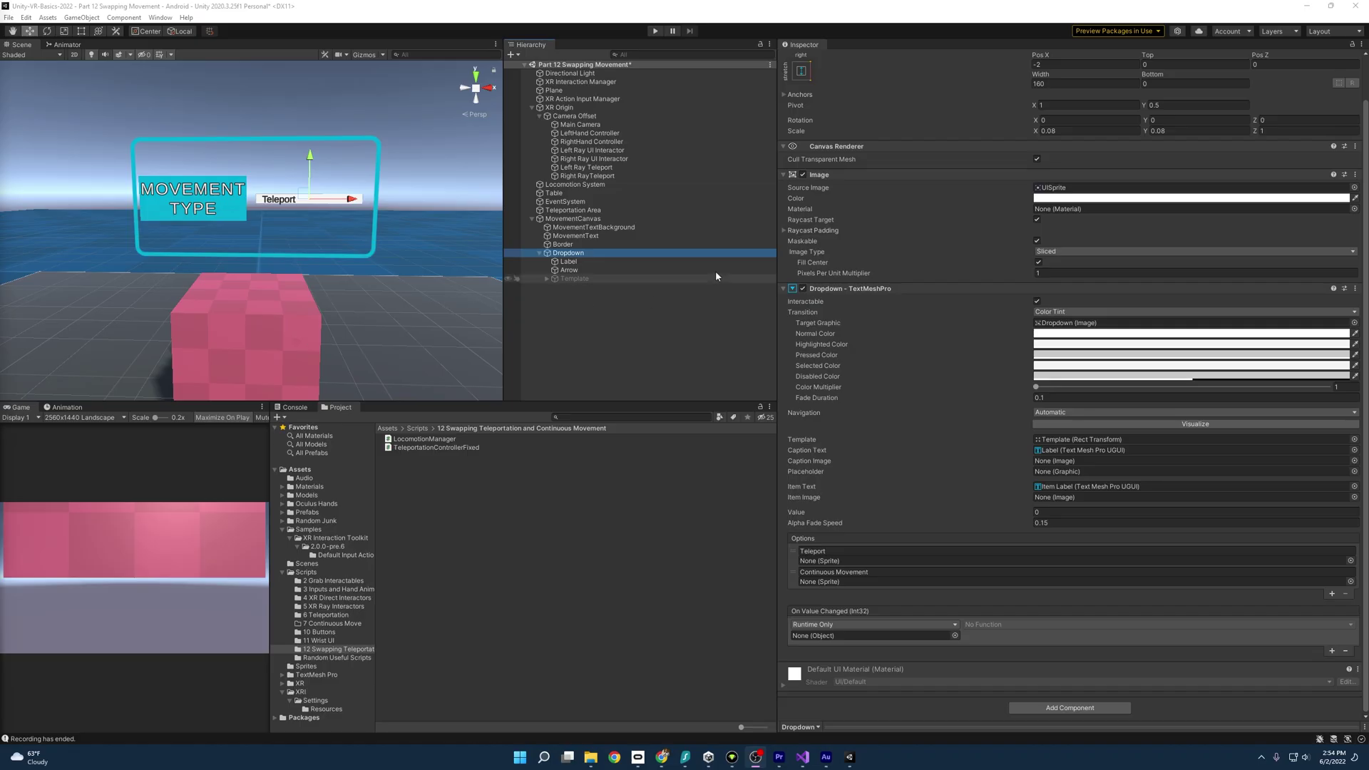
{"action": "left_click", "coordinate": [632, 185]}
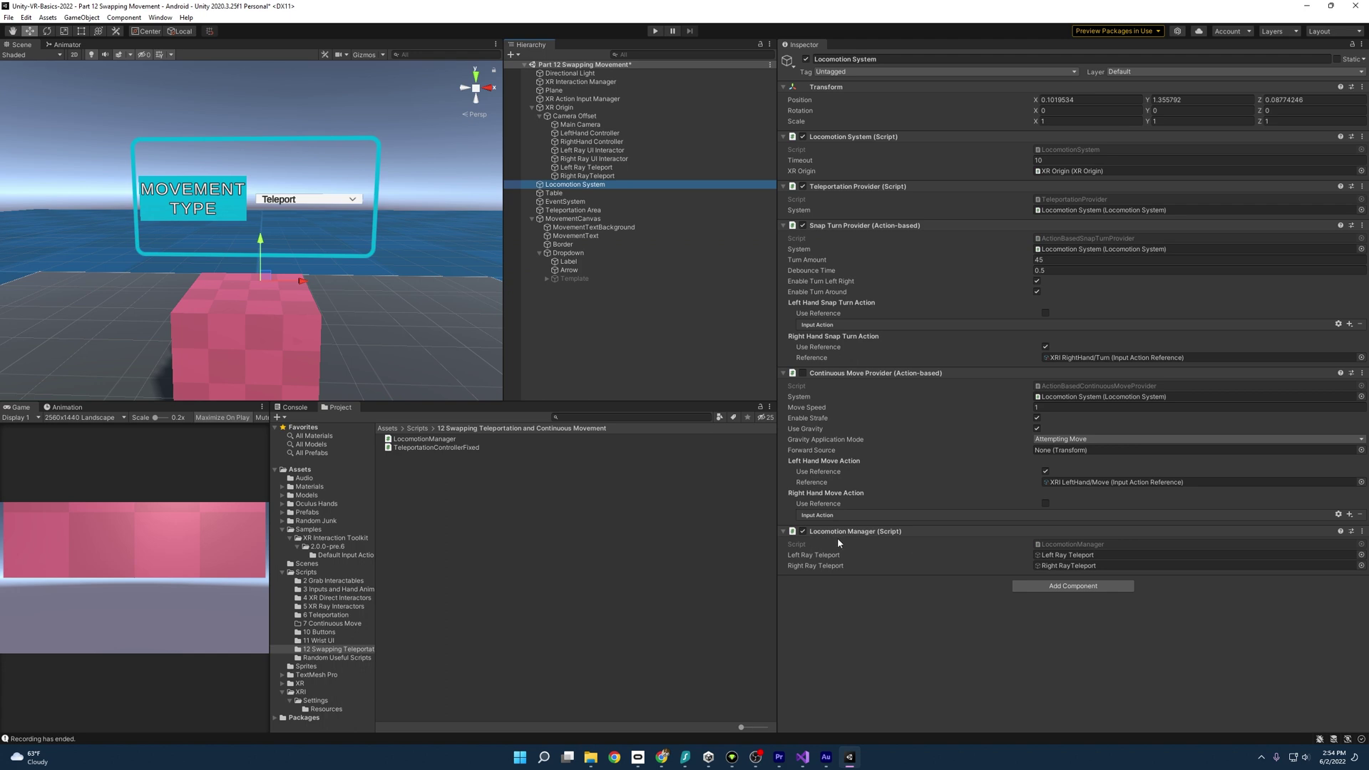
- Replace the Dropdown's empty On Value Changed entry with a new one that targets the Locomotion System object
{"action": "left_click", "coordinate": [670, 253]}
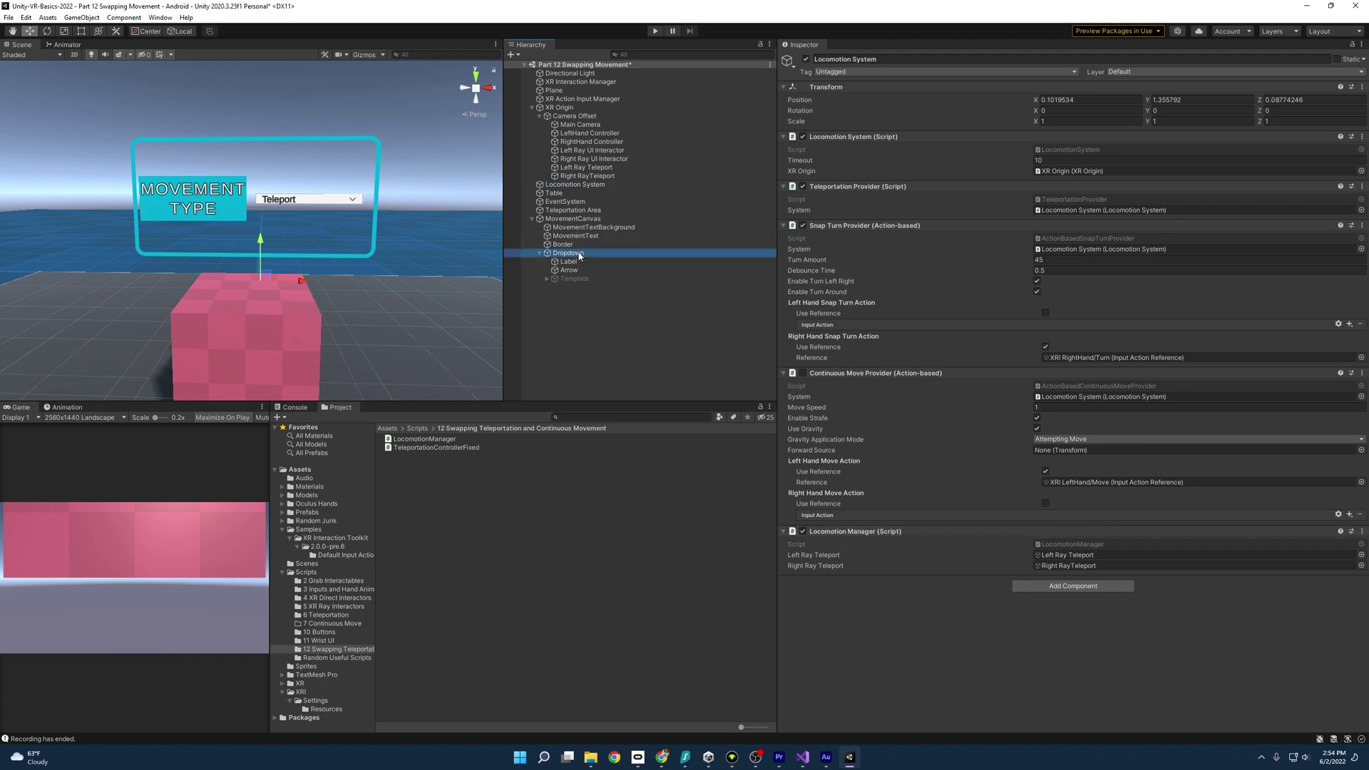
{"action": "scroll", "coordinate": [938, 471], "scroll_direction": "down", "scroll_amount": 1}
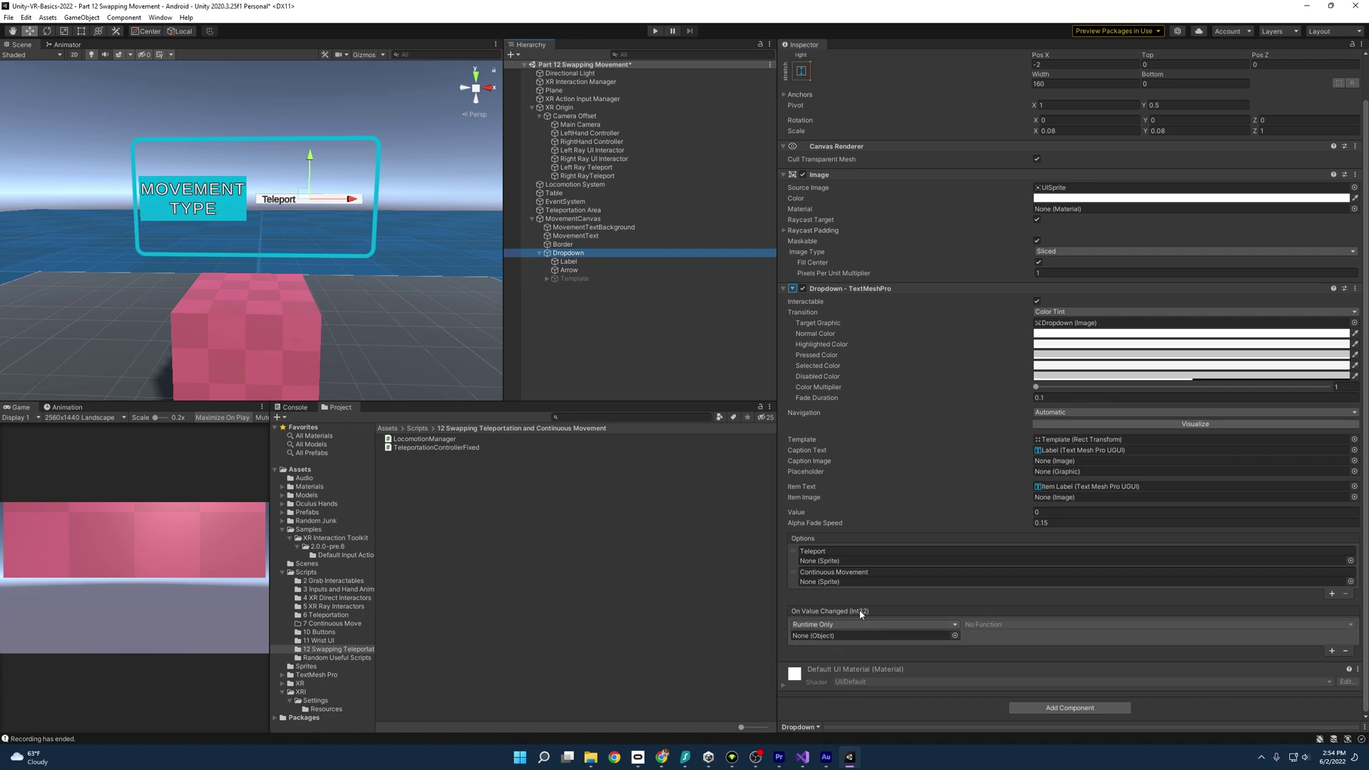
{"action": "left_click", "coordinate": [1346, 652]}
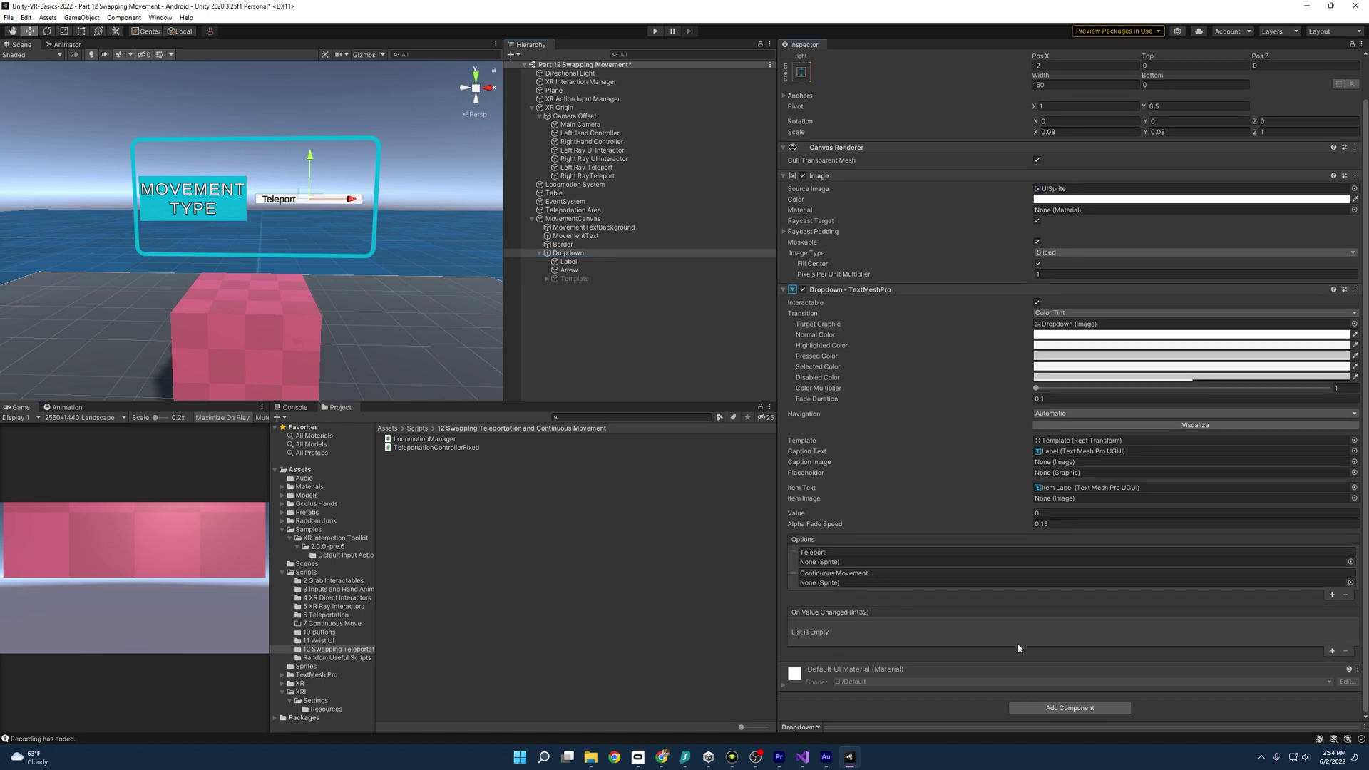
{"action": "left_click", "coordinate": [1331, 652]}
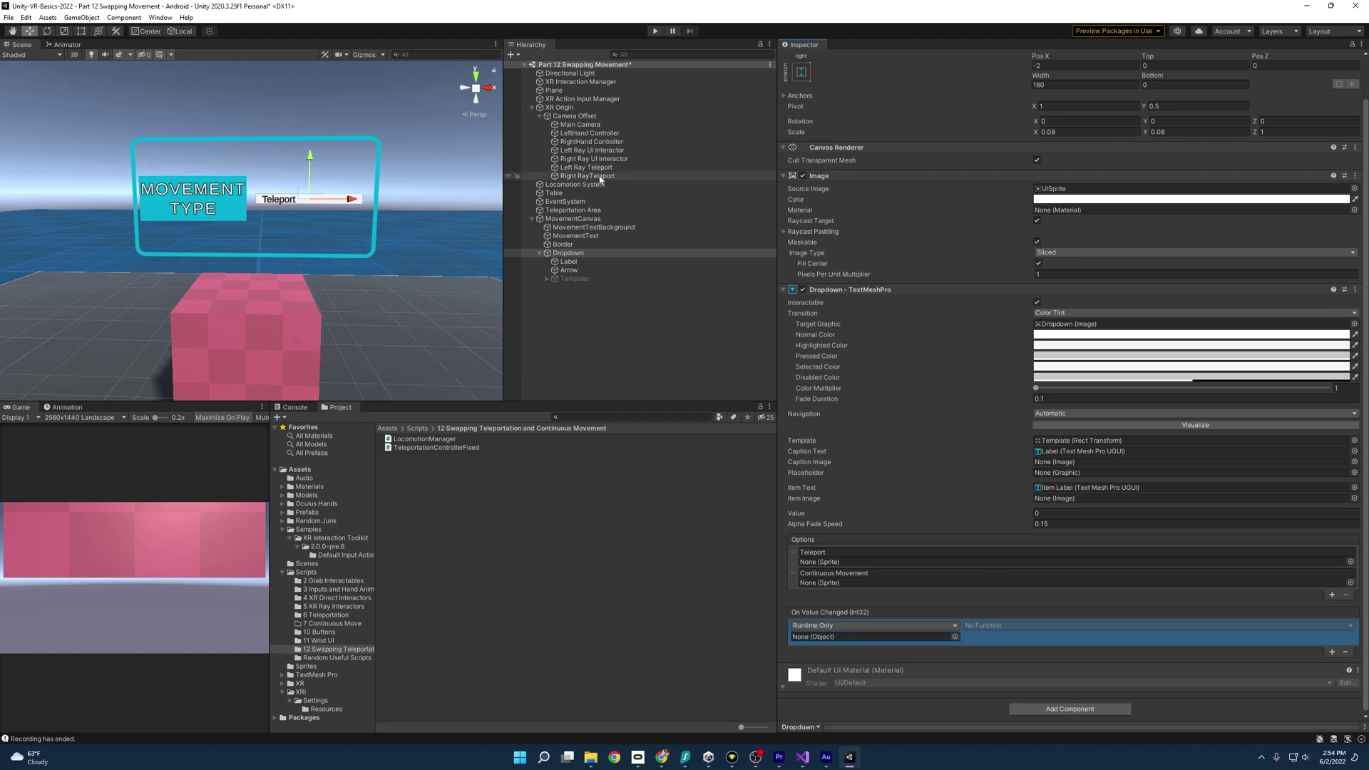
{"action": "left_click_drag", "start_coordinate": [587, 191], "coordinate": [874, 636]}
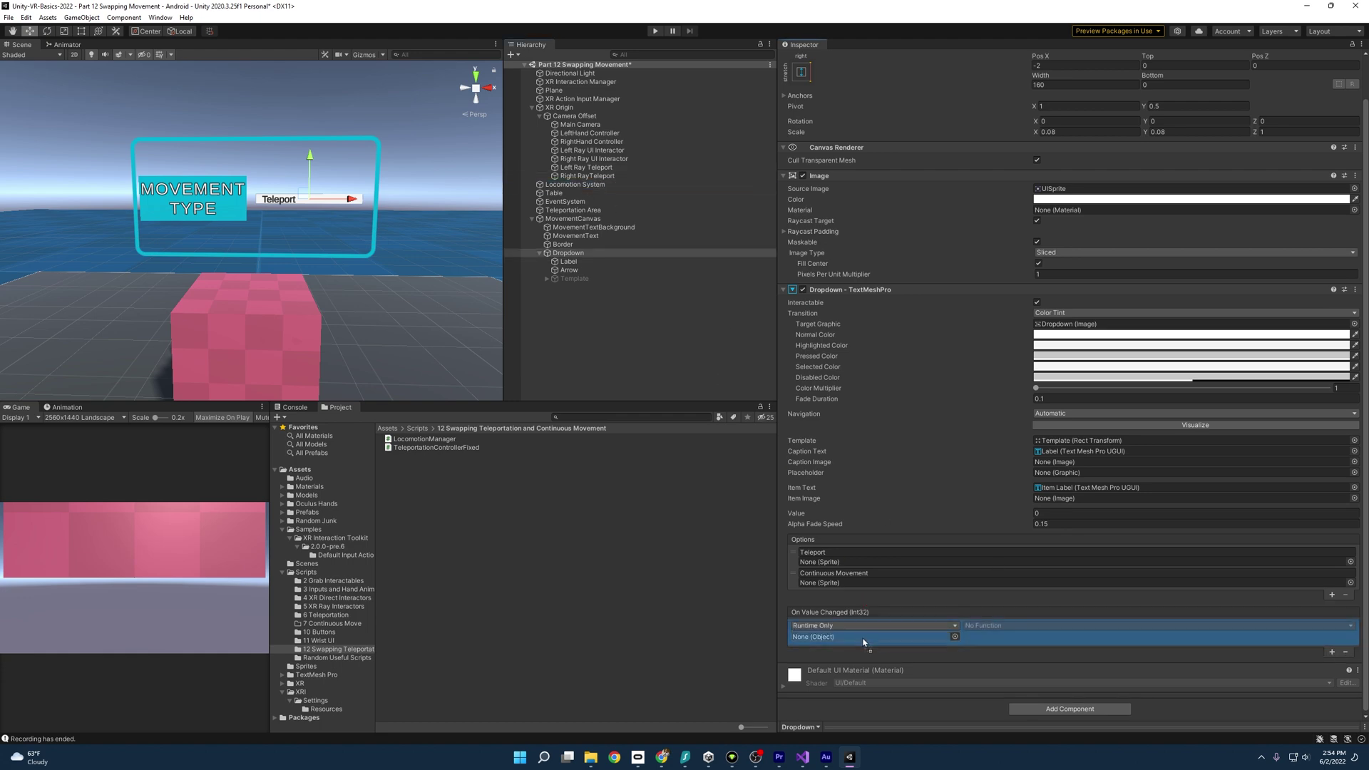
- Assign LocomotionManager's SwitchLocomotion to the On Value Changed entry, trying the static int version before choosing the Dynamic int one
{"action": "left_click", "coordinate": [1017, 626]}
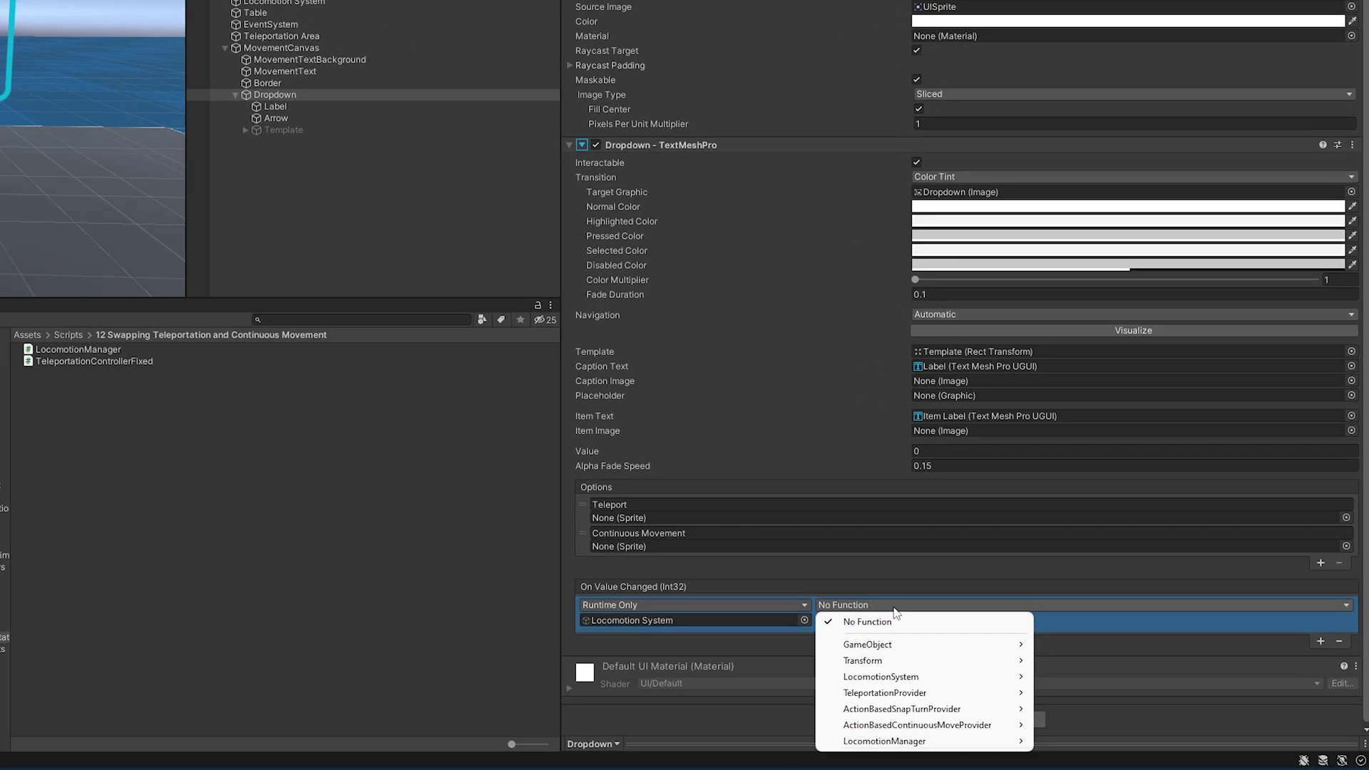
{"action": "mouse_move", "coordinate": [920, 742]}
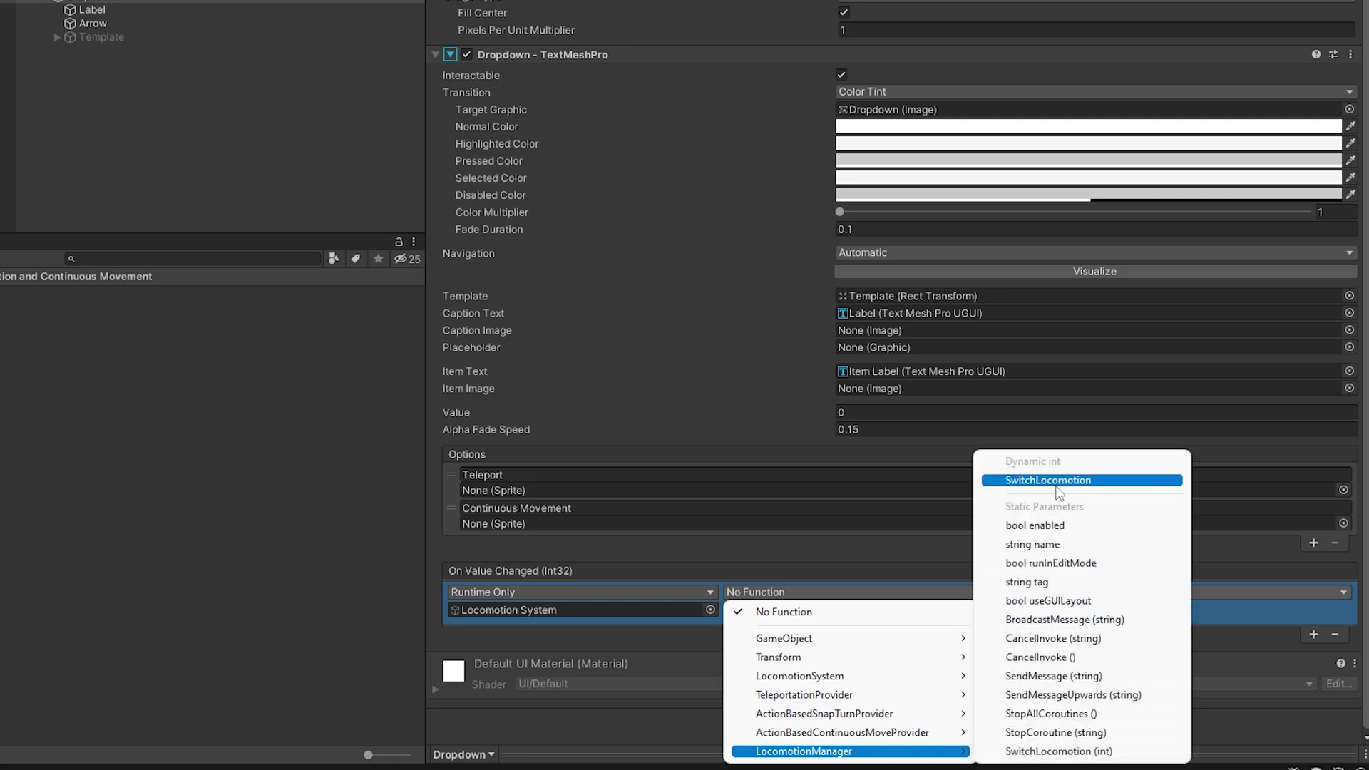
{"action": "left_click", "coordinate": [1061, 755]}
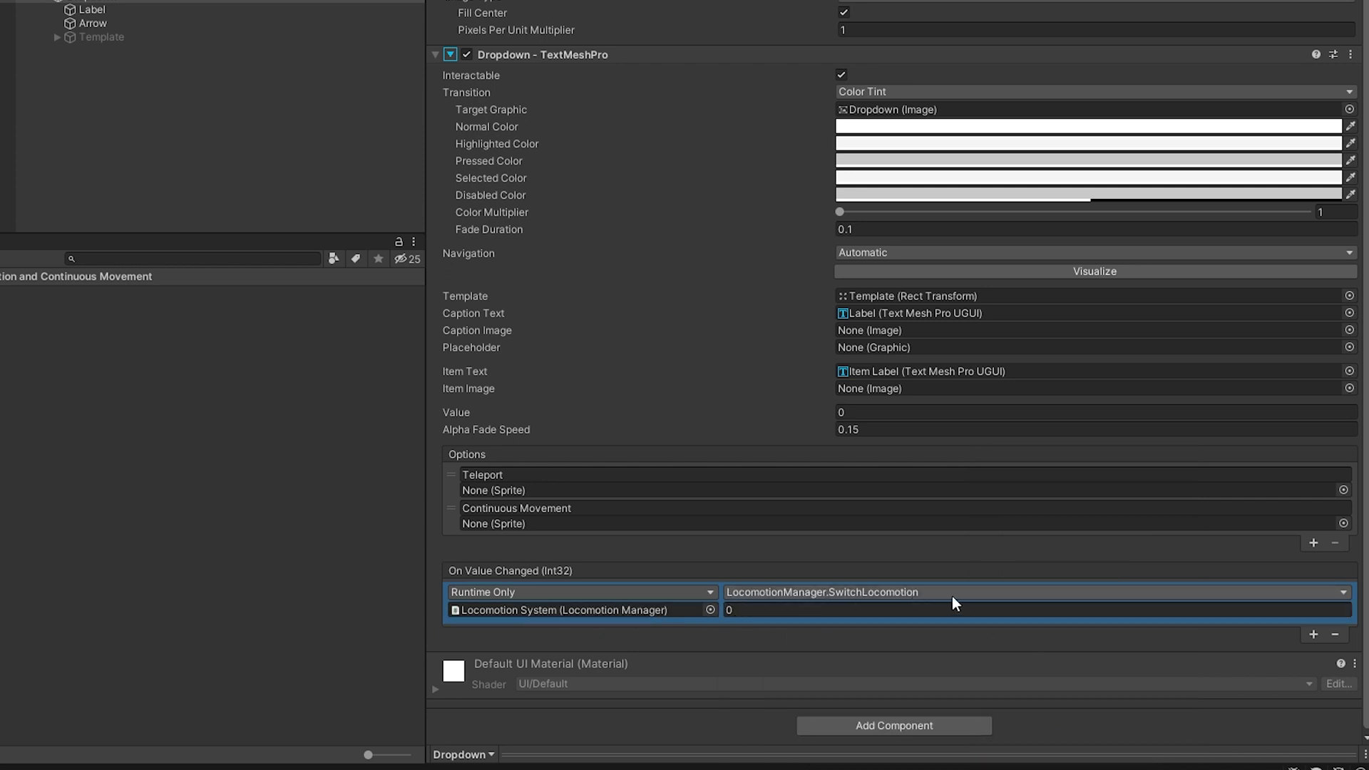
{"action": "left_click", "coordinate": [919, 595]}
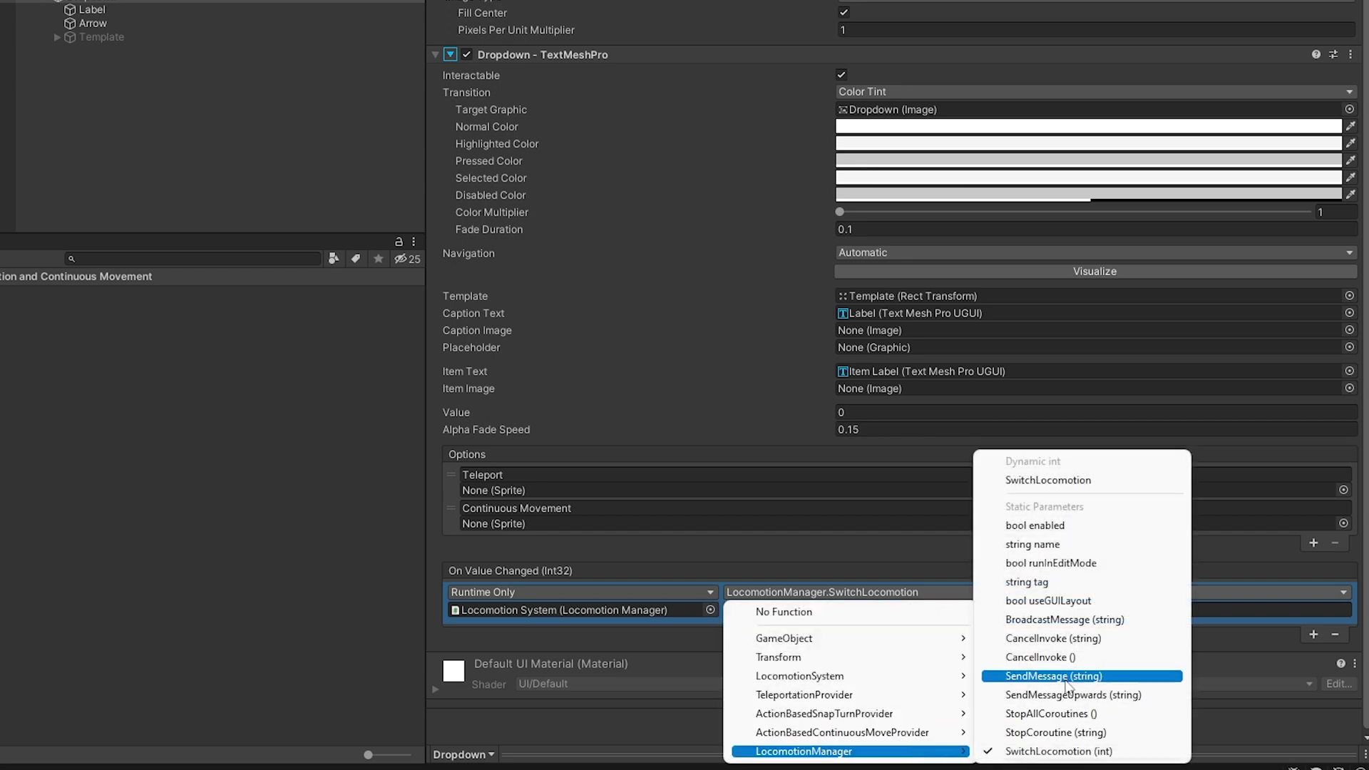
{"action": "left_click", "coordinate": [1044, 482]}
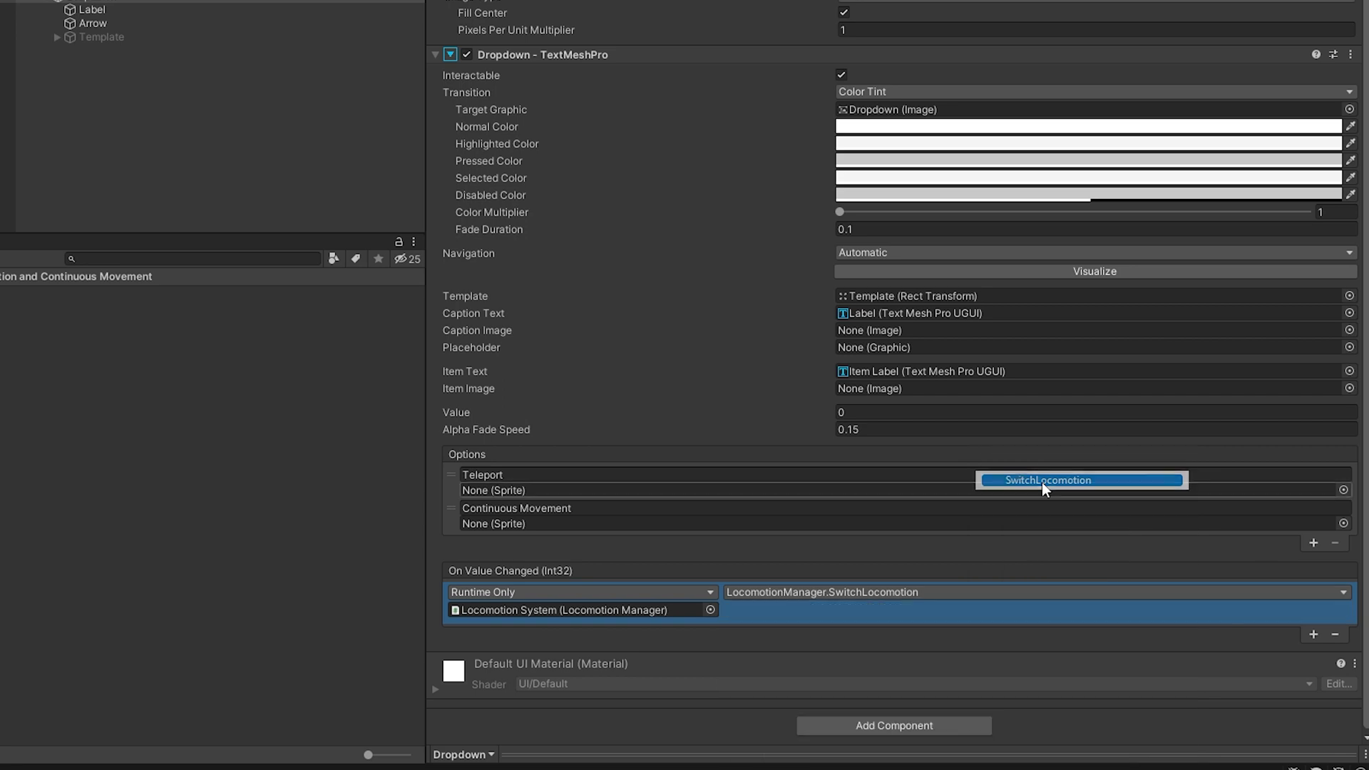